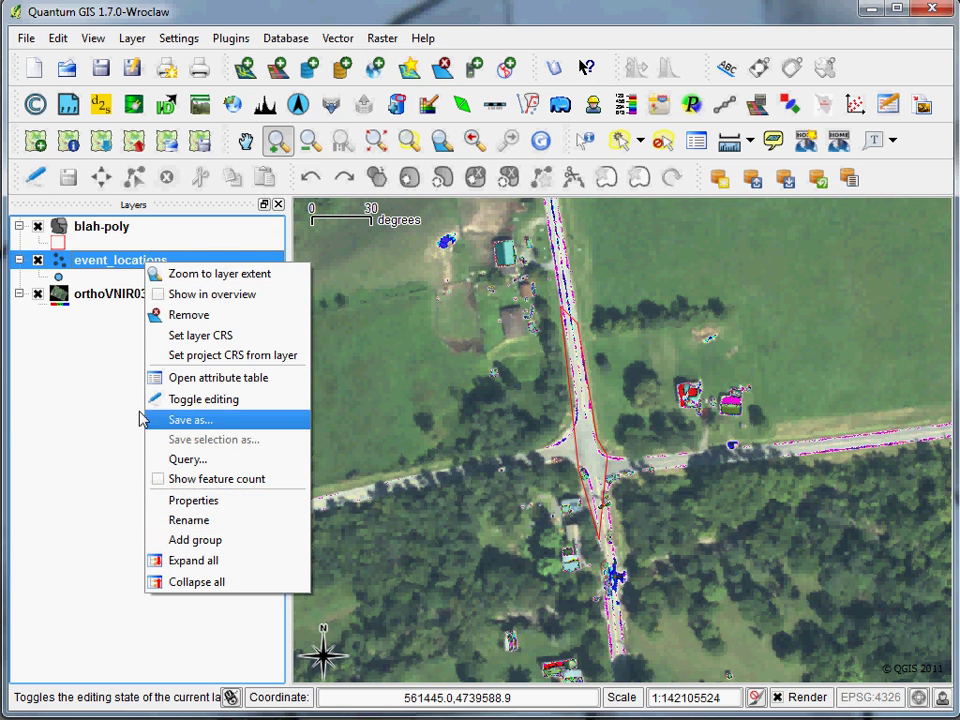
{"action": "left_click", "coordinate": [150, 364]}
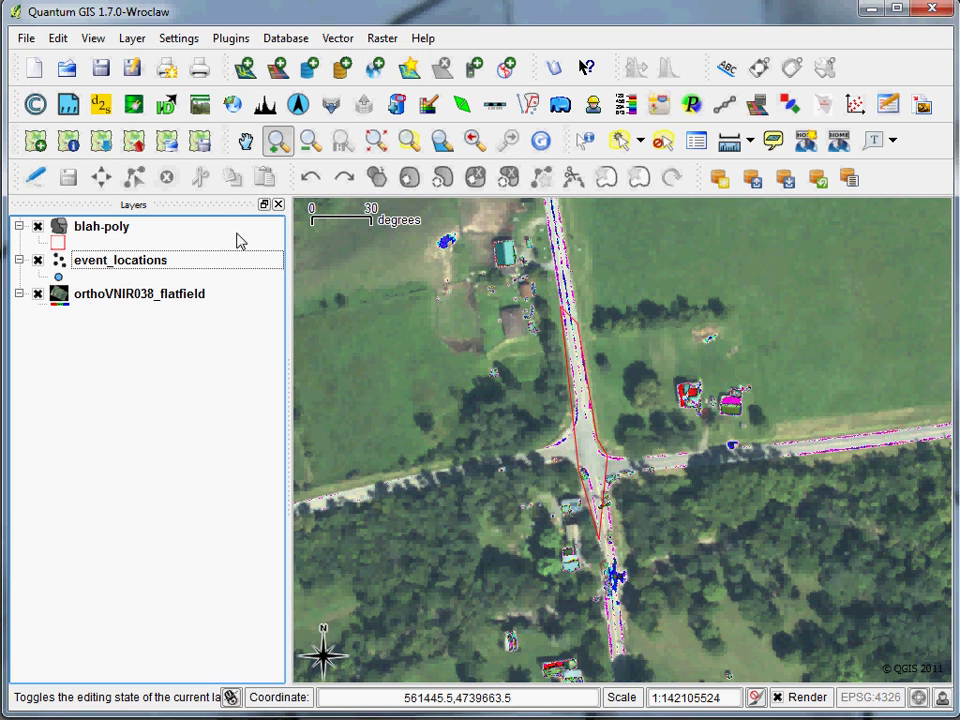
{"action": "left_click", "coordinate": [160, 263]}
{"action": "left_click", "coordinate": [190, 297]}
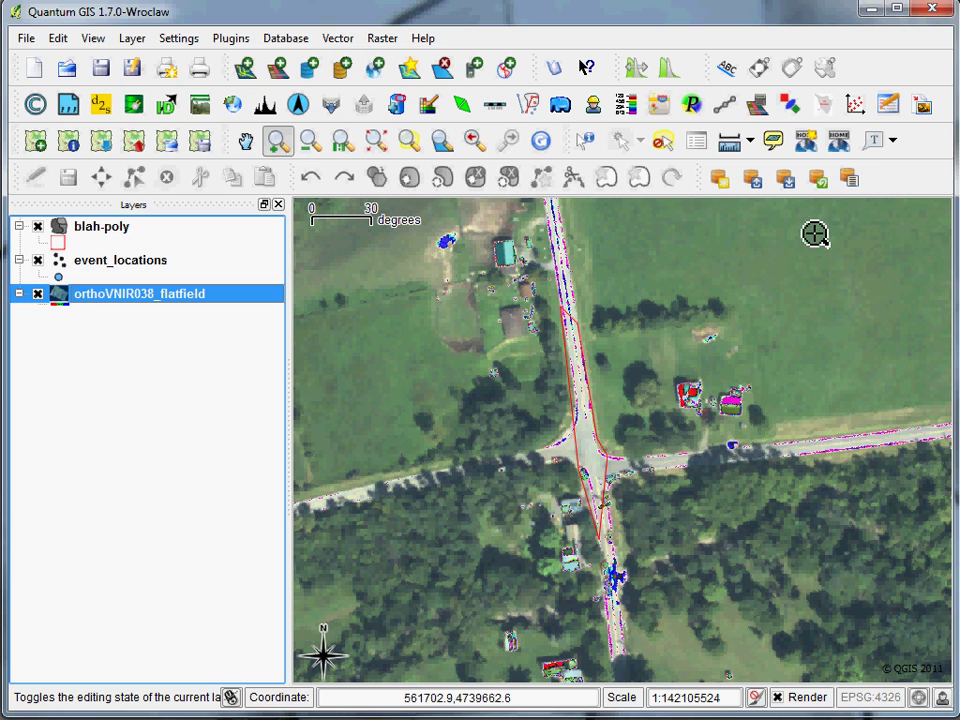
{"action": "left_click", "coordinate": [142, 333]}
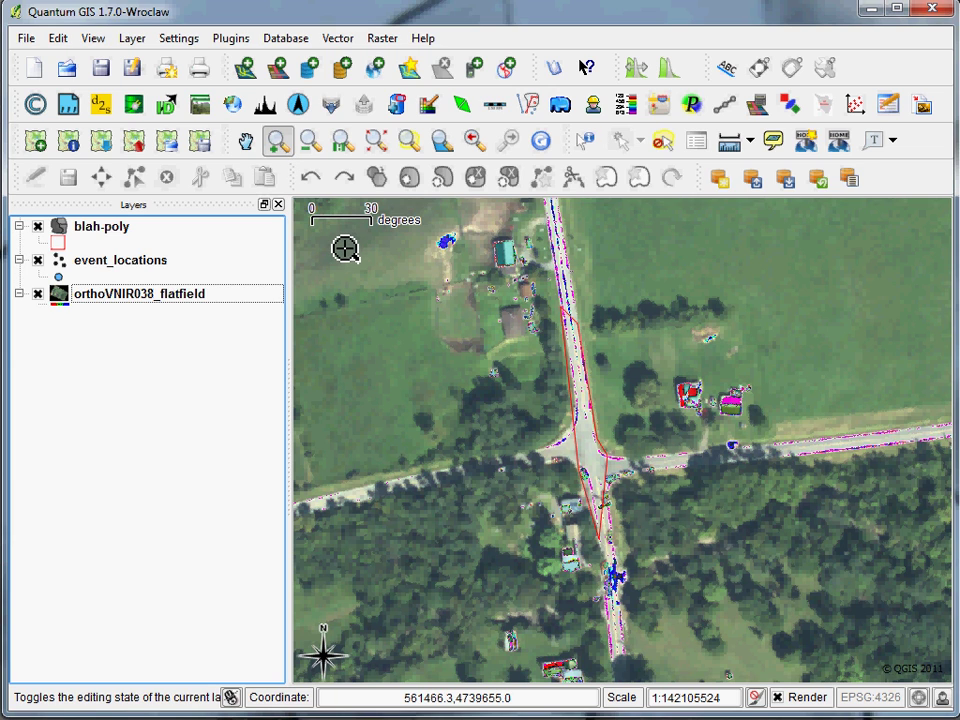
{"action": "left_click", "coordinate": [231, 40]}
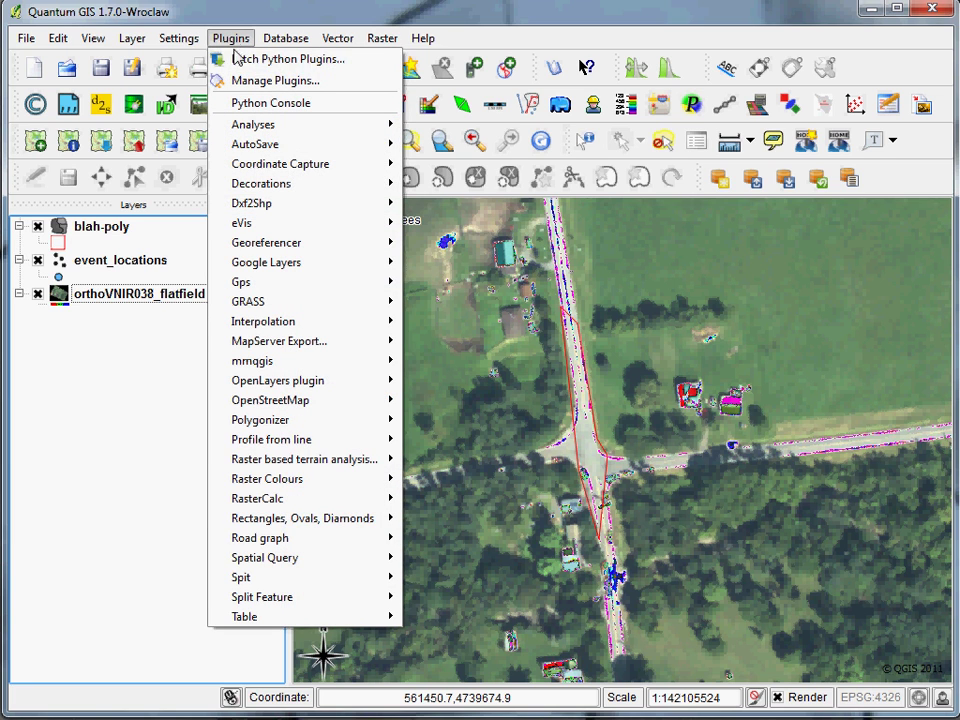
{"action": "left_click", "coordinate": [165, 30]}
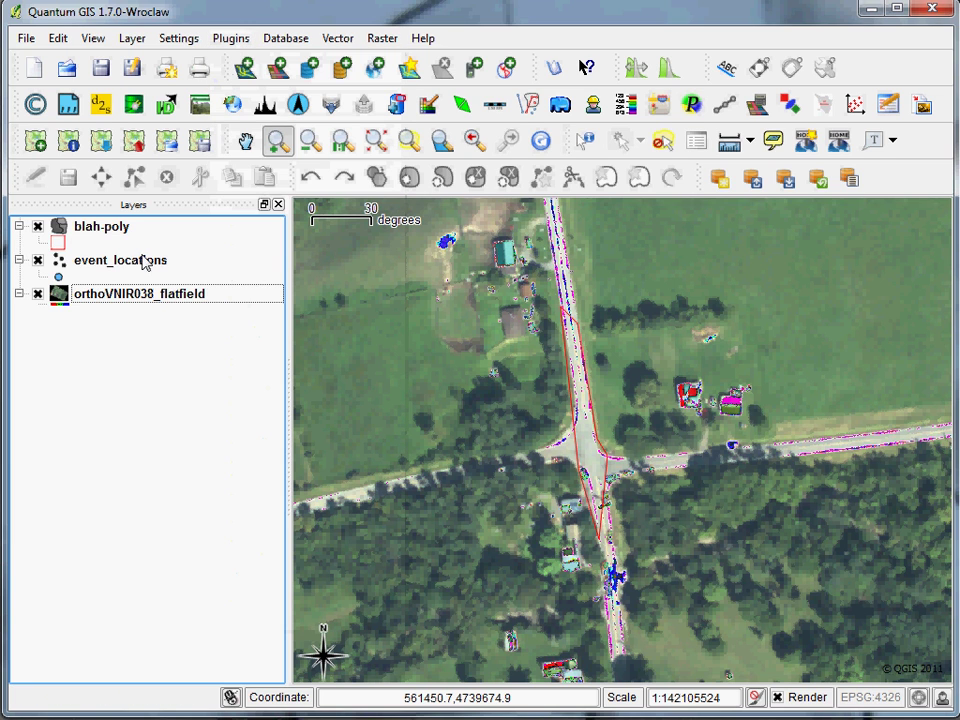
Zoom the map to the full extent of the event_locations layer
{"action": "right_click", "coordinate": [135, 262]}
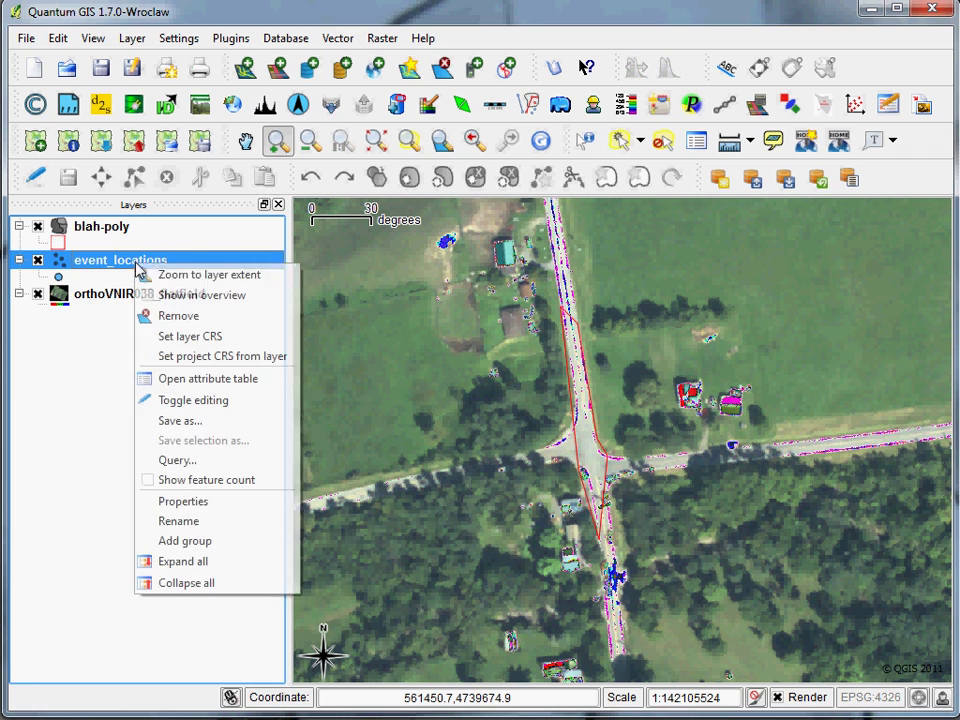
{"action": "left_click", "coordinate": [152, 274]}
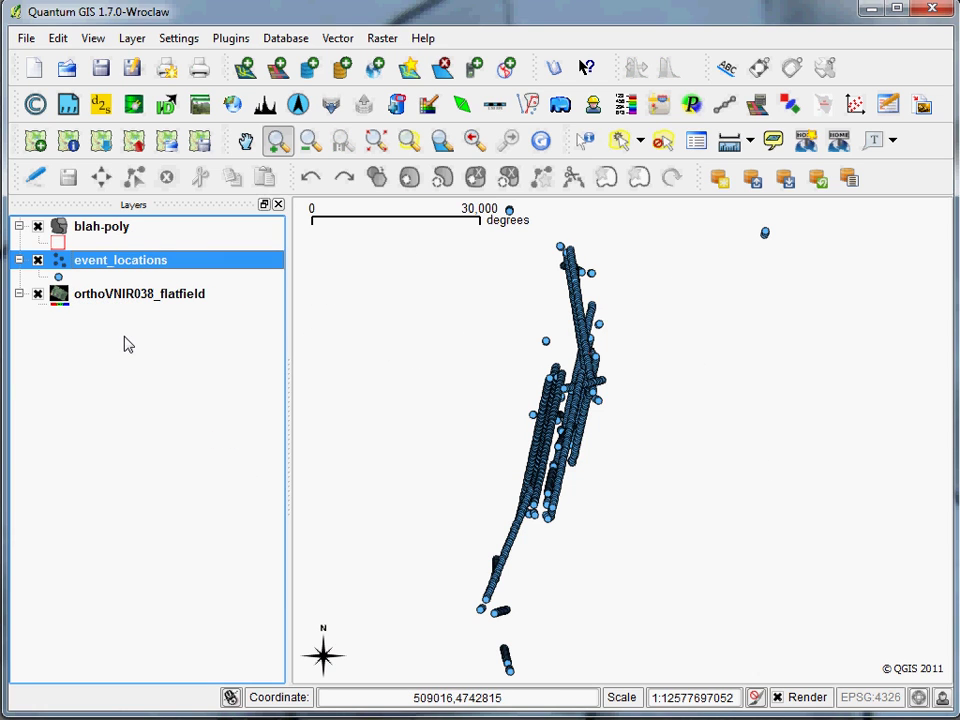
{"action": "left_click", "coordinate": [178, 381]}
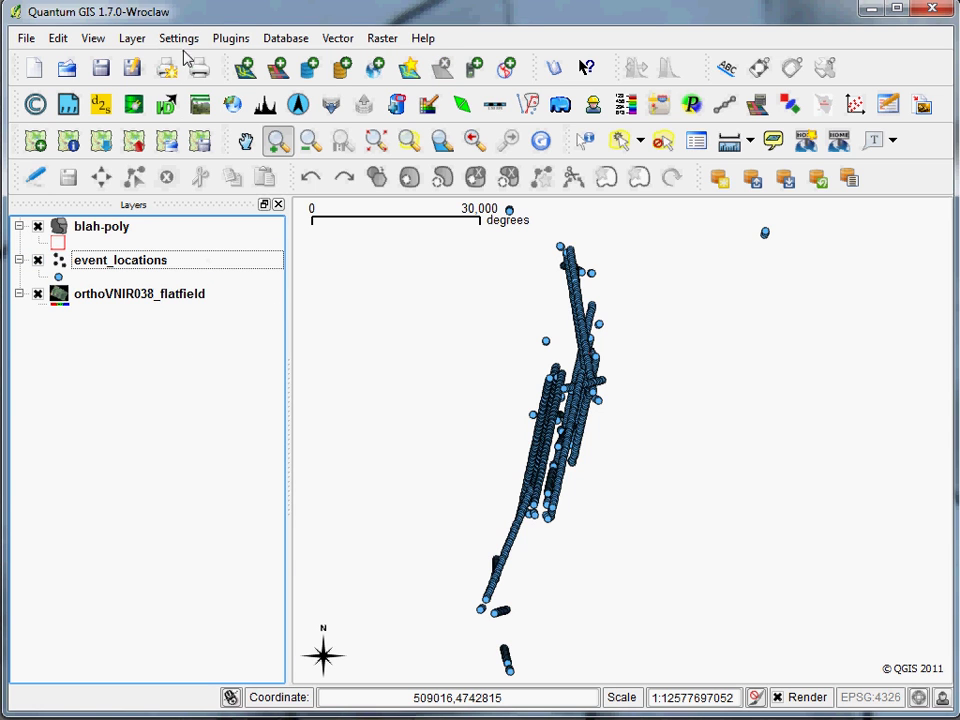
Open the Python plugin installer and review the list of configured plugin repositories
{"action": "left_click", "coordinate": [227, 40]}
{"action": "mouse_move", "coordinate": [330, 362]}
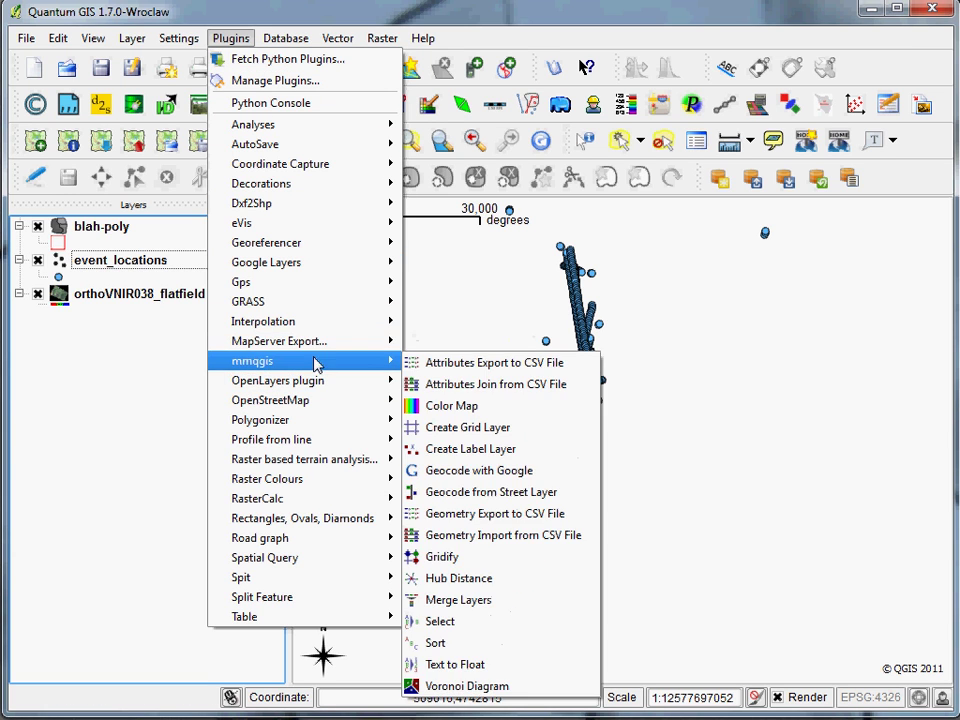
{"action": "mouse_move", "coordinate": [270, 384]}
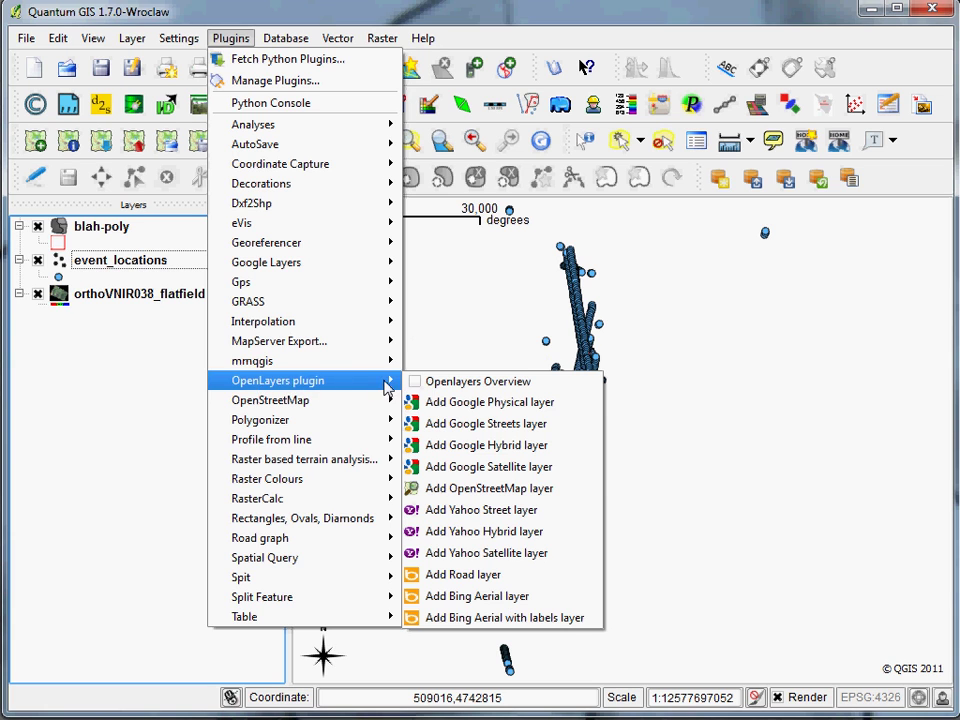
{"action": "mouse_move", "coordinate": [362, 268]}
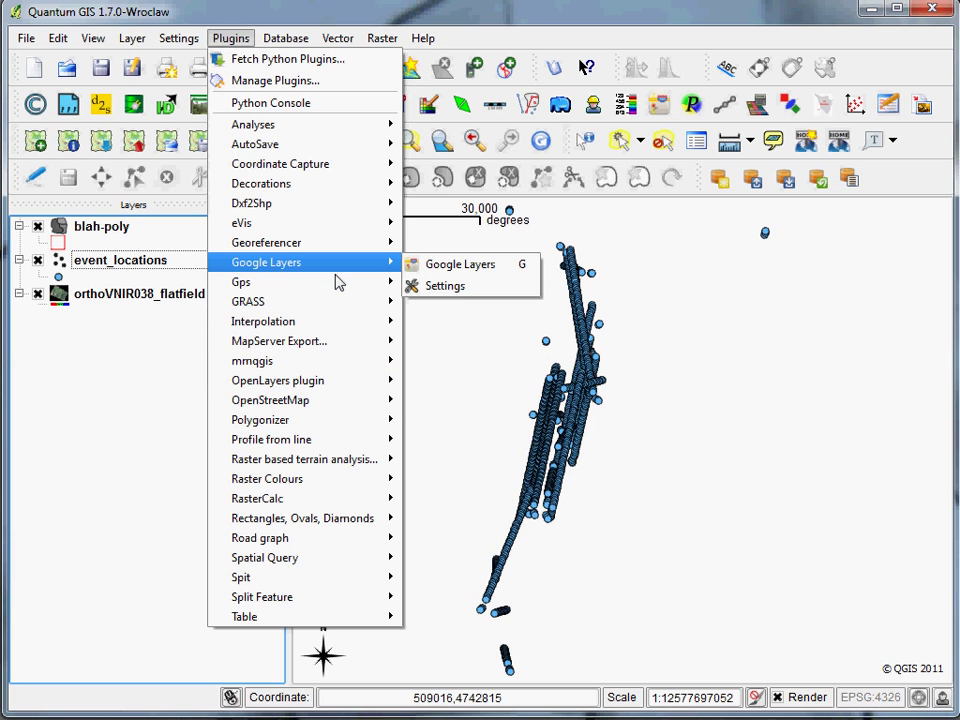
{"action": "mouse_move", "coordinate": [338, 429]}
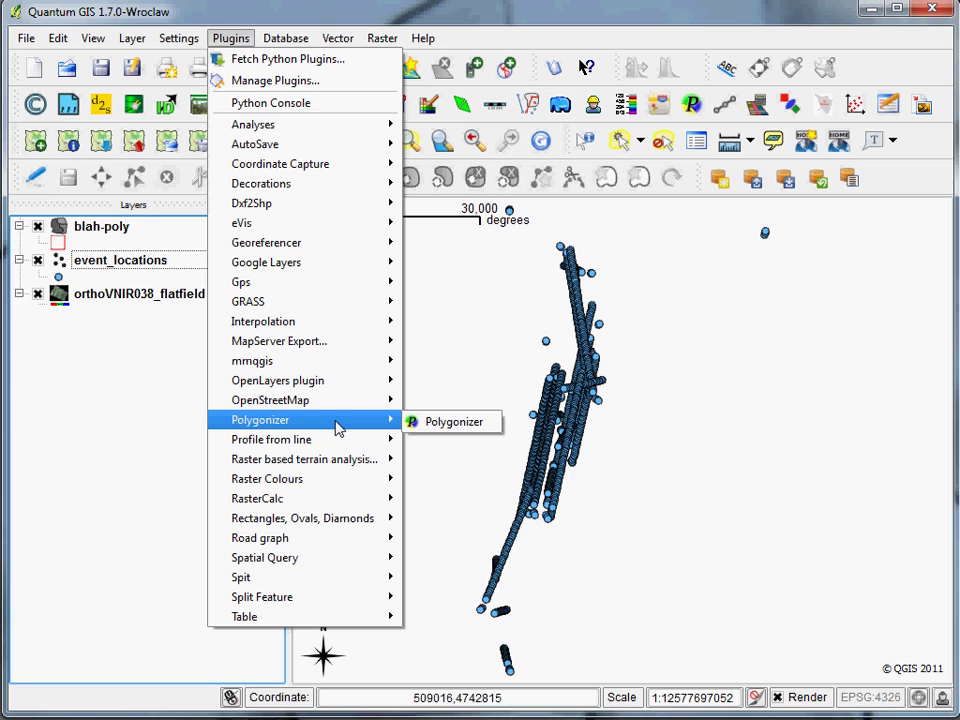
{"action": "mouse_move", "coordinate": [323, 131]}
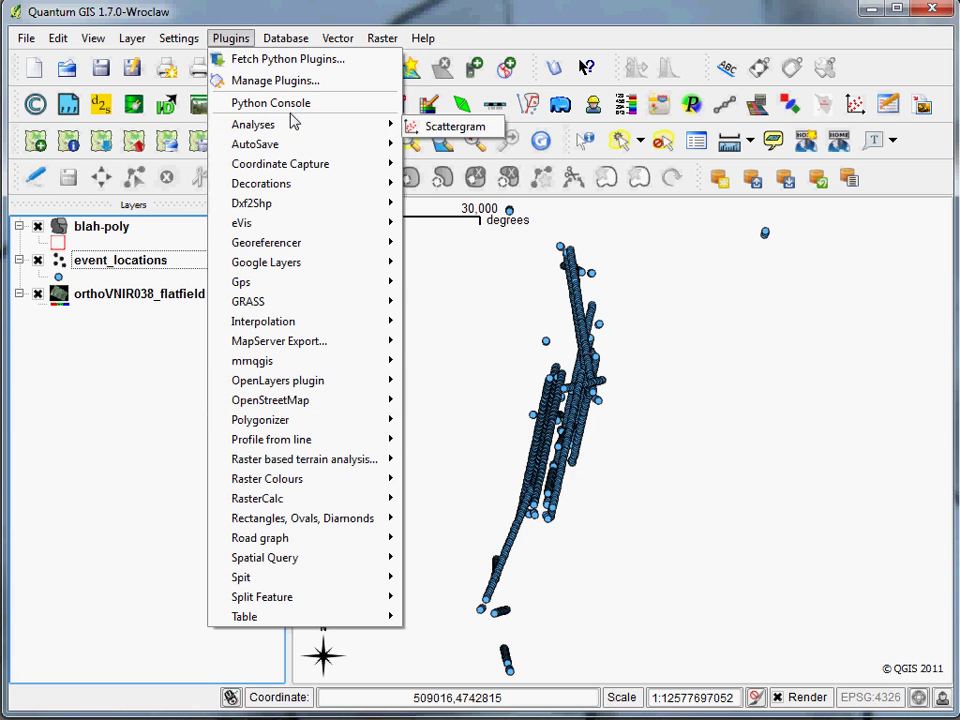
{"action": "left_click", "coordinate": [290, 60]}
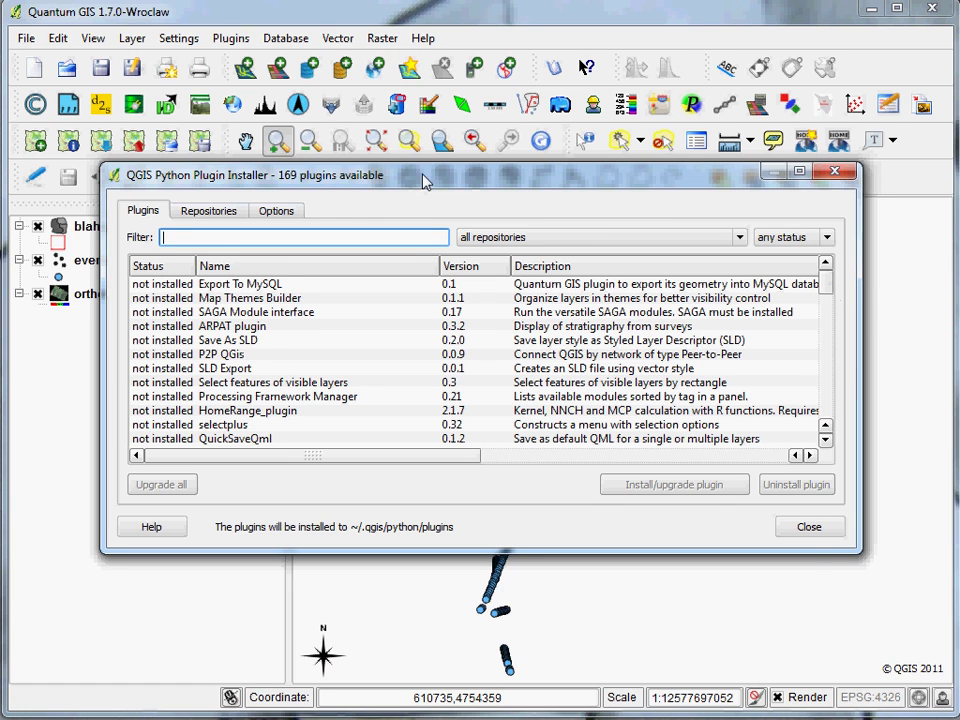
{"action": "left_click_drag", "start_coordinate": [422, 180], "coordinate": [384, 184]}
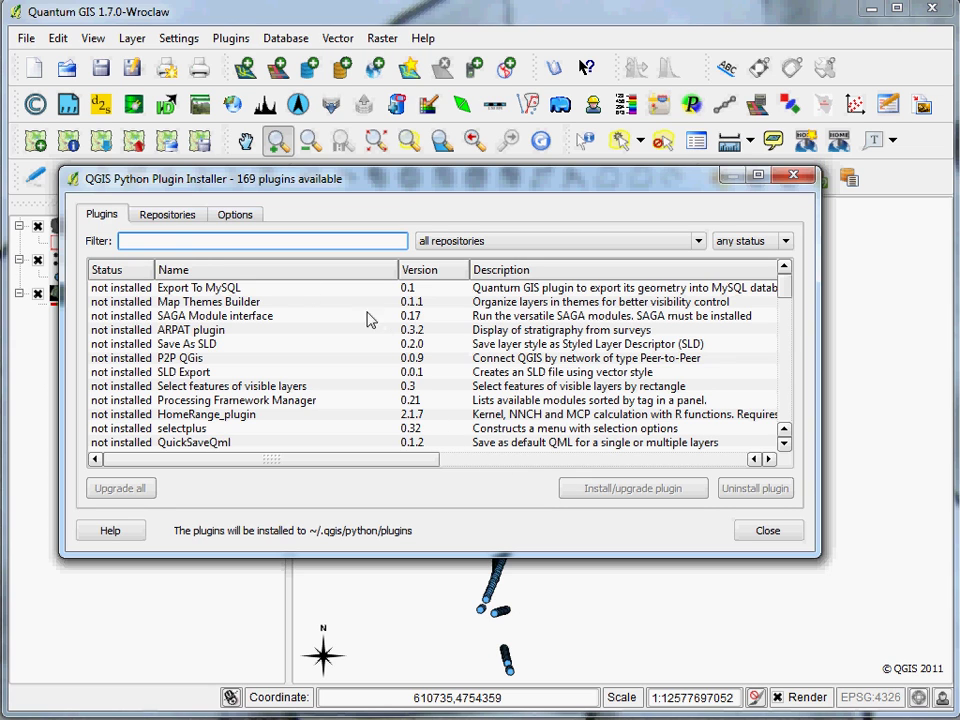
{"action": "left_click", "coordinate": [171, 218]}
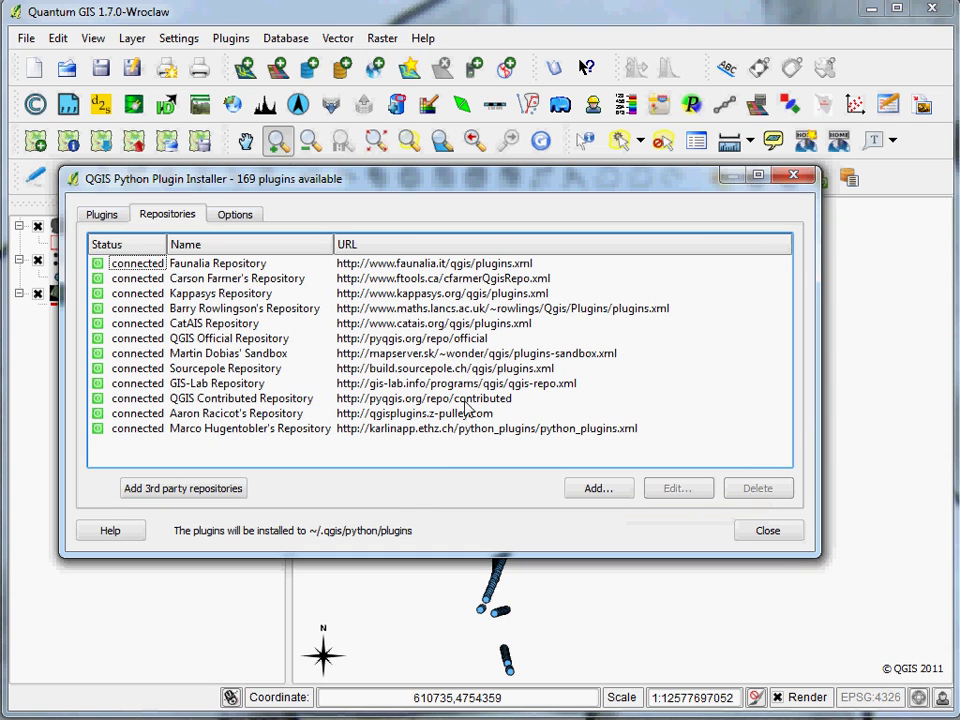
{"action": "left_click", "coordinate": [101, 214]}
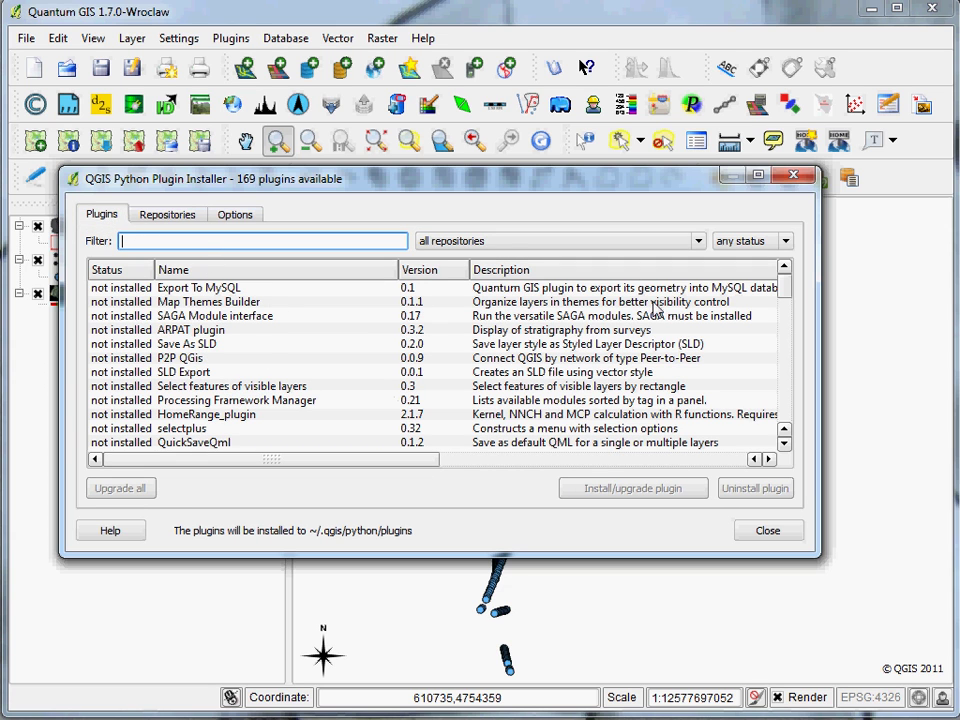
Filter the available plugins by "google", inspect the OpenLayers Plugin and Google Layers entries, and close the installer
{"action": "mouse_move", "coordinate": [785, 290]}
{"action": "left_mouse_down"}
{"action": "mouse_move", "coordinate": [786, 422]}
{"action": "mouse_move", "coordinate": [785, 285]}
{"action": "left_mouse_up"}
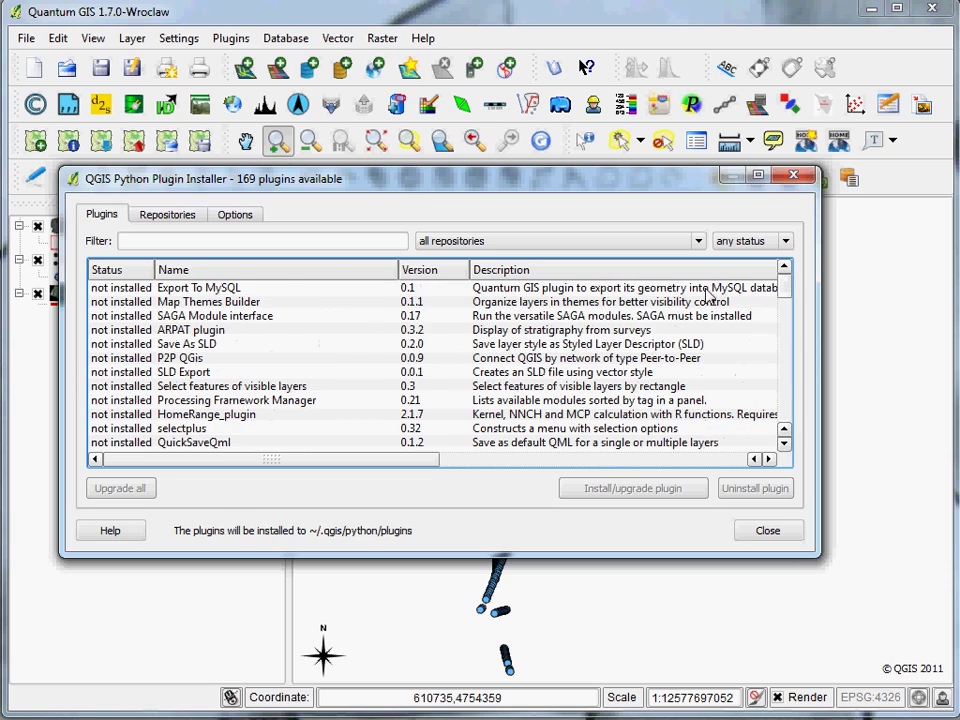
{"action": "left_click", "coordinate": [210, 244]}
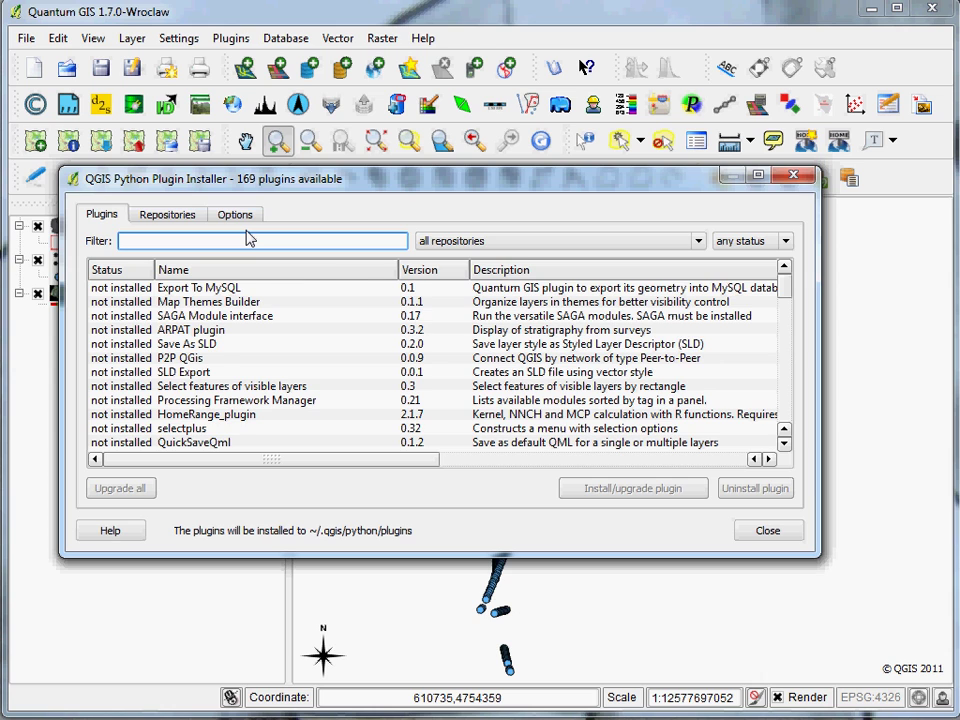
{"action": "type", "text": "google"}
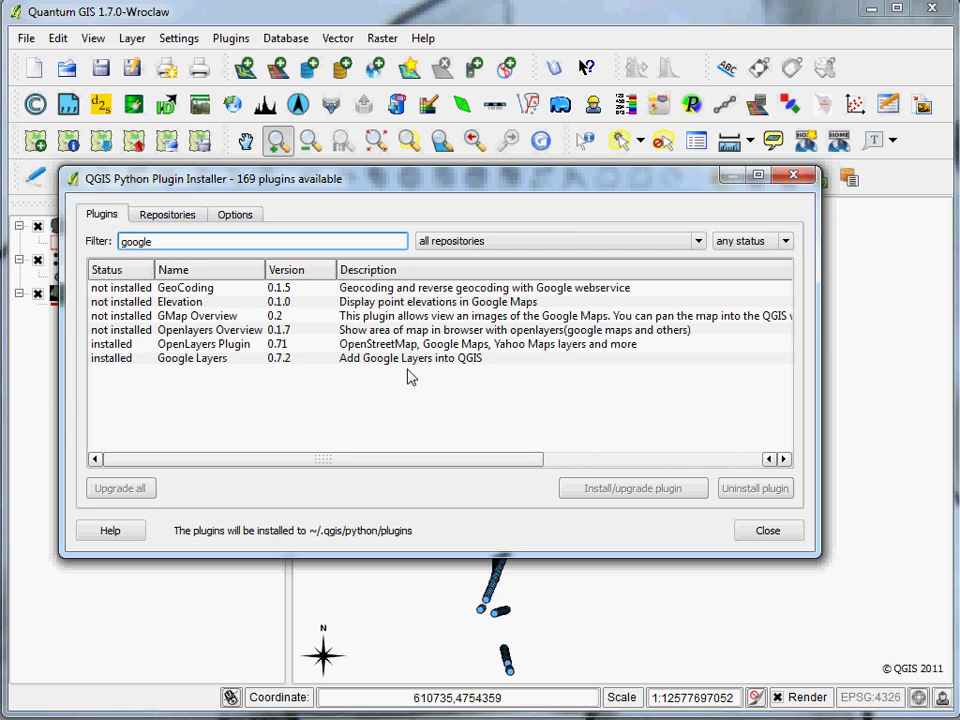
{"action": "left_click", "coordinate": [210, 346]}
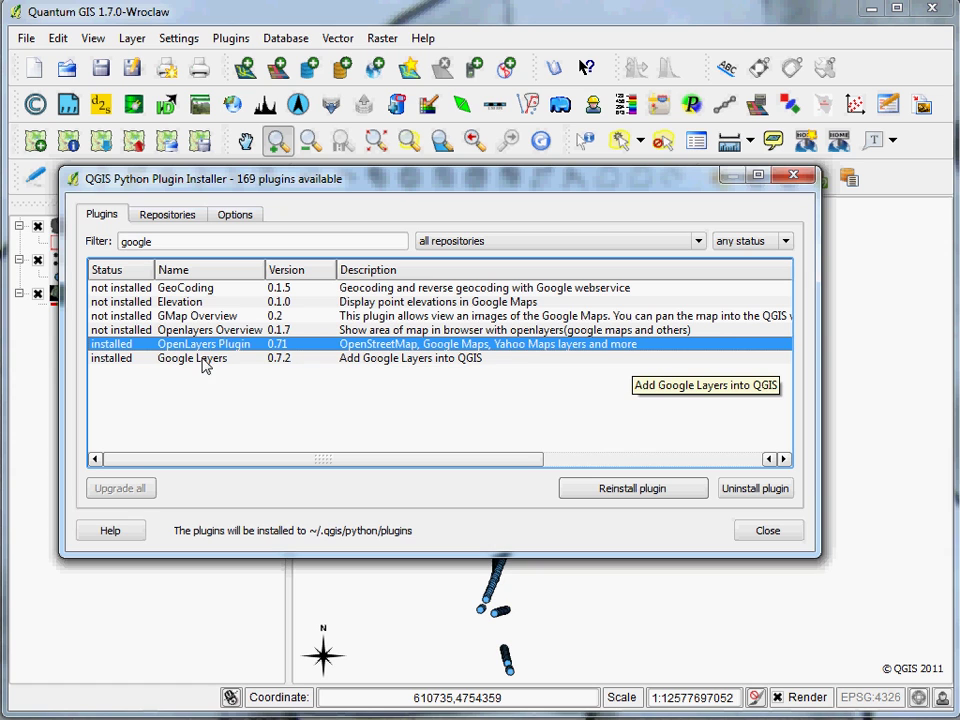
{"action": "left_click", "coordinate": [345, 360]}
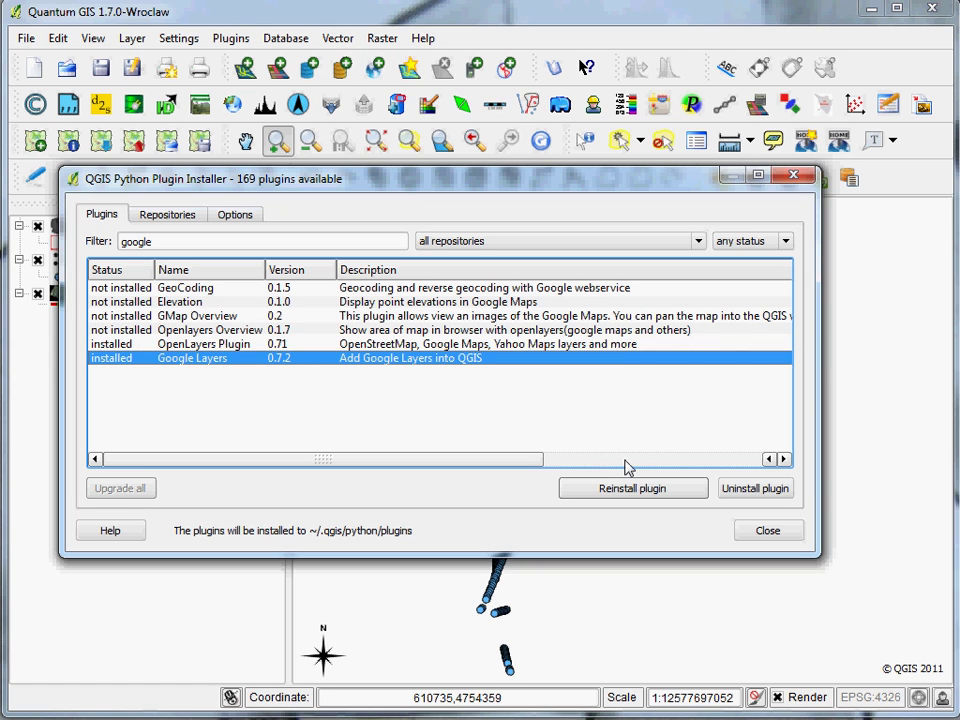
{"action": "left_click", "coordinate": [740, 537]}
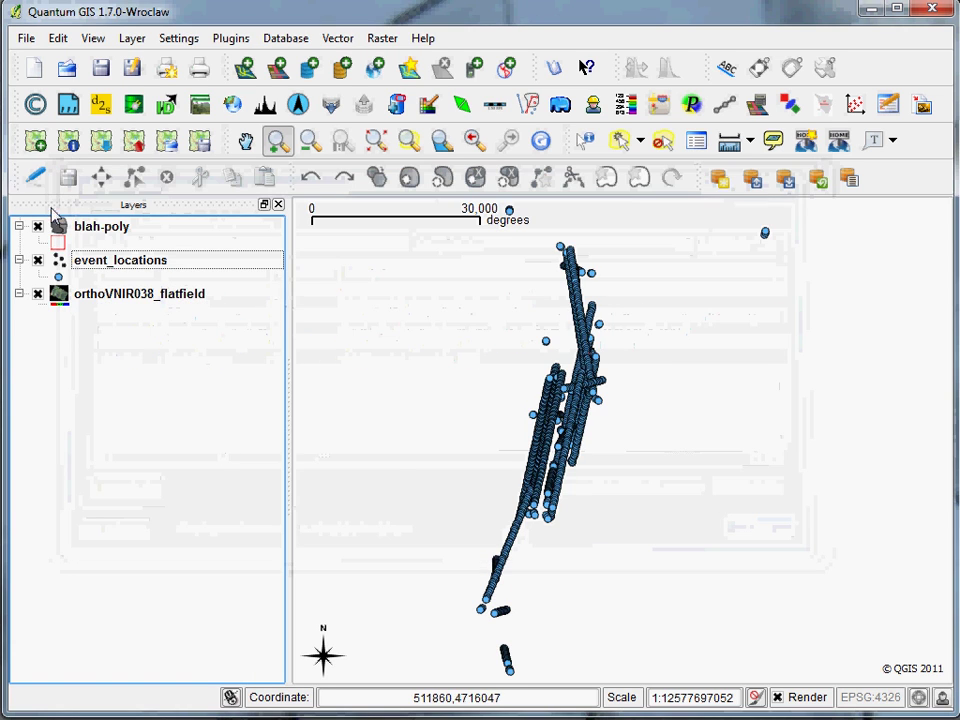
In the project properties, search the coordinate reference systems by name for "google"
{"action": "left_click", "coordinate": [230, 38]}
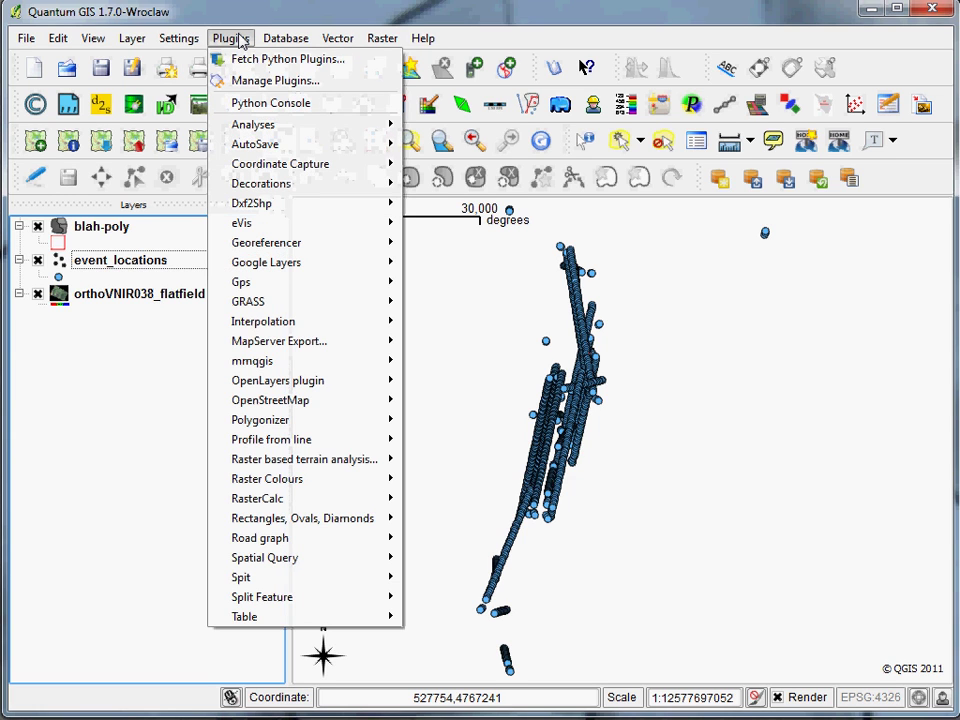
{"action": "mouse_move", "coordinate": [184, 45]}
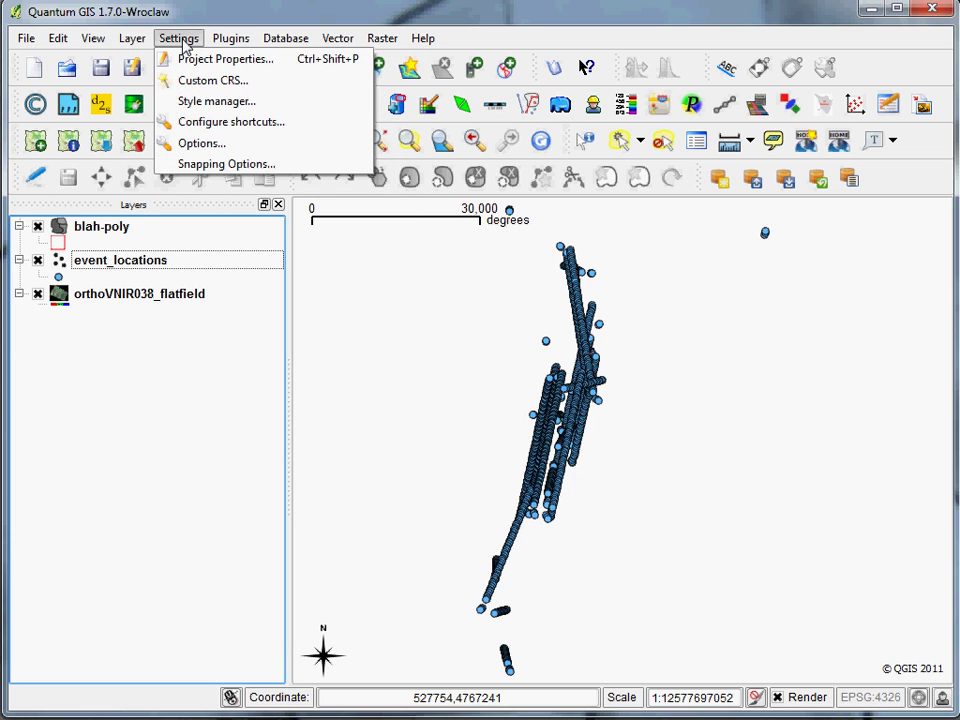
{"action": "left_click", "coordinate": [165, 59]}
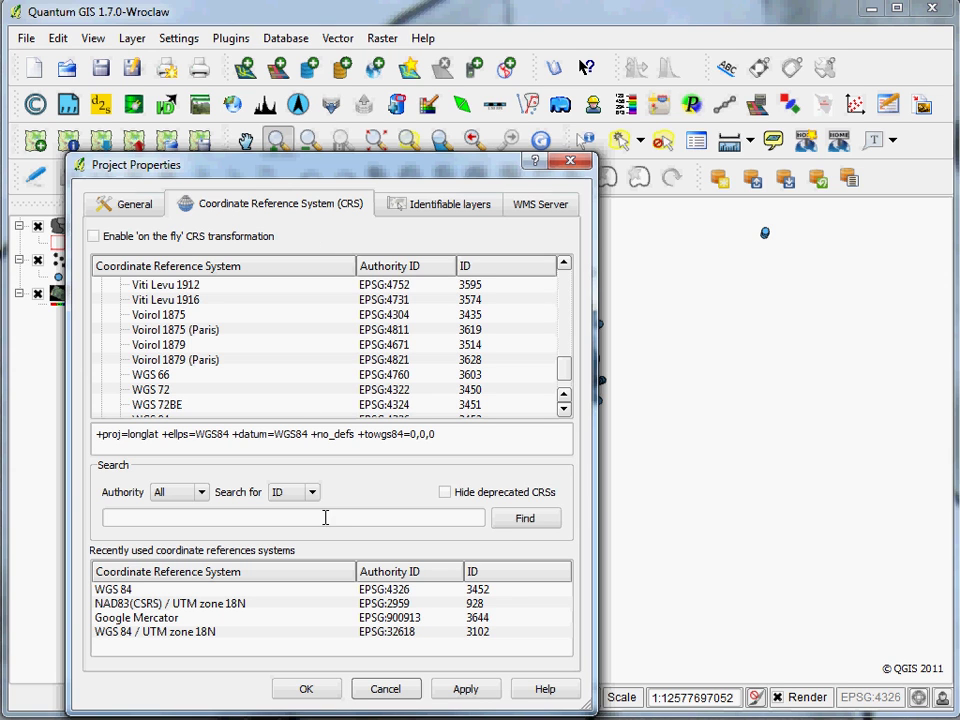
{"action": "left_click_drag", "start_coordinate": [171, 172], "coordinate": [287, 150]}
{"action": "left_click", "coordinate": [256, 280]}
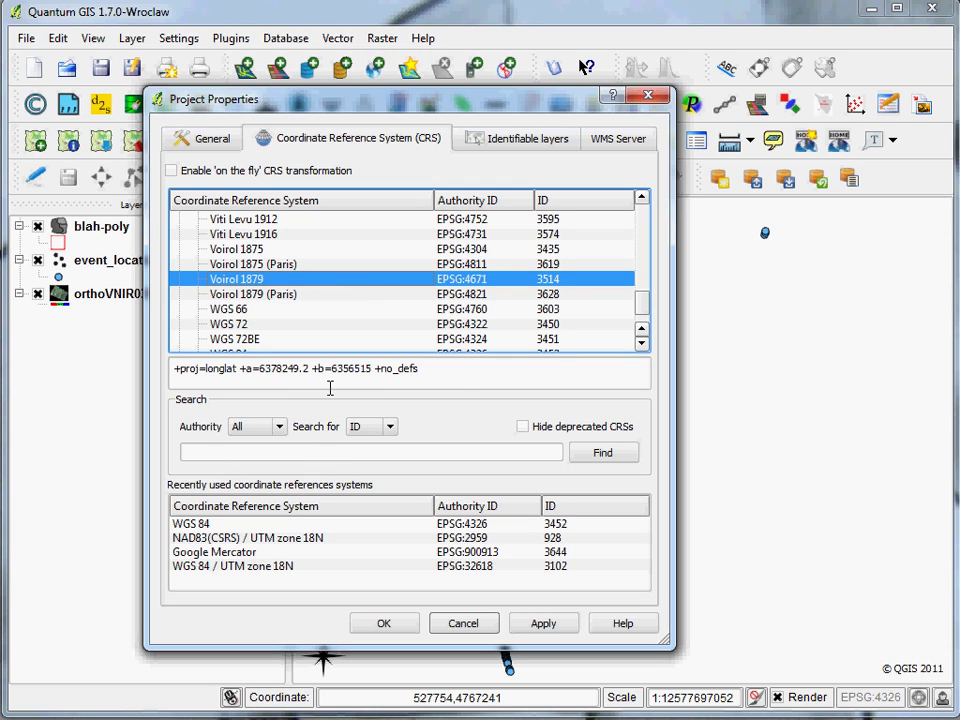
{"action": "left_click", "coordinate": [390, 428]}
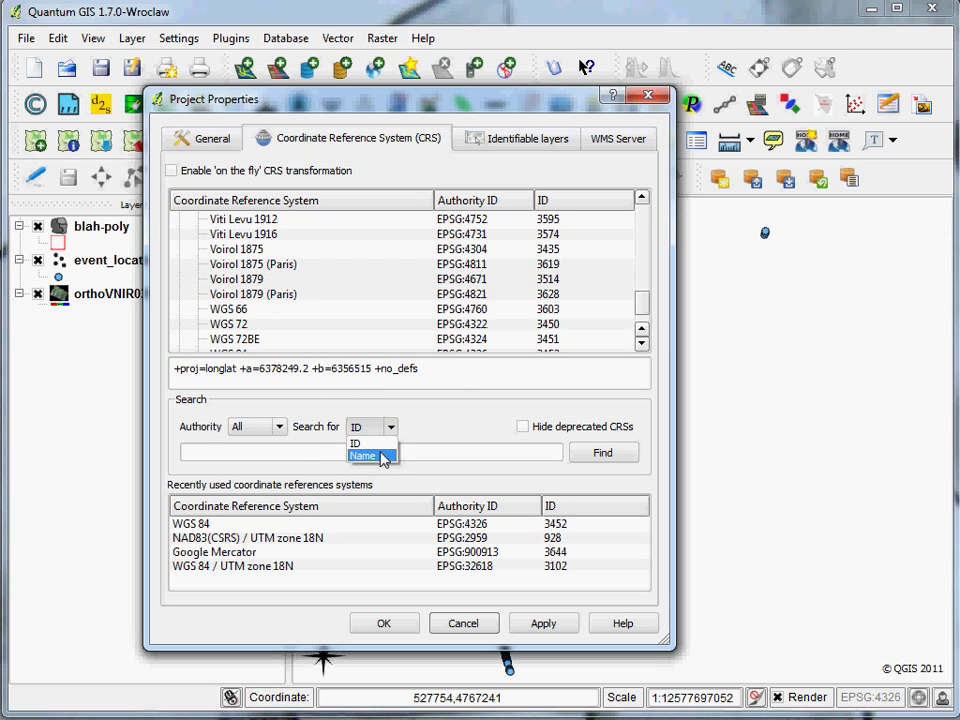
{"action": "left_click", "coordinate": [366, 456]}
{"action": "left_click", "coordinate": [381, 450]}
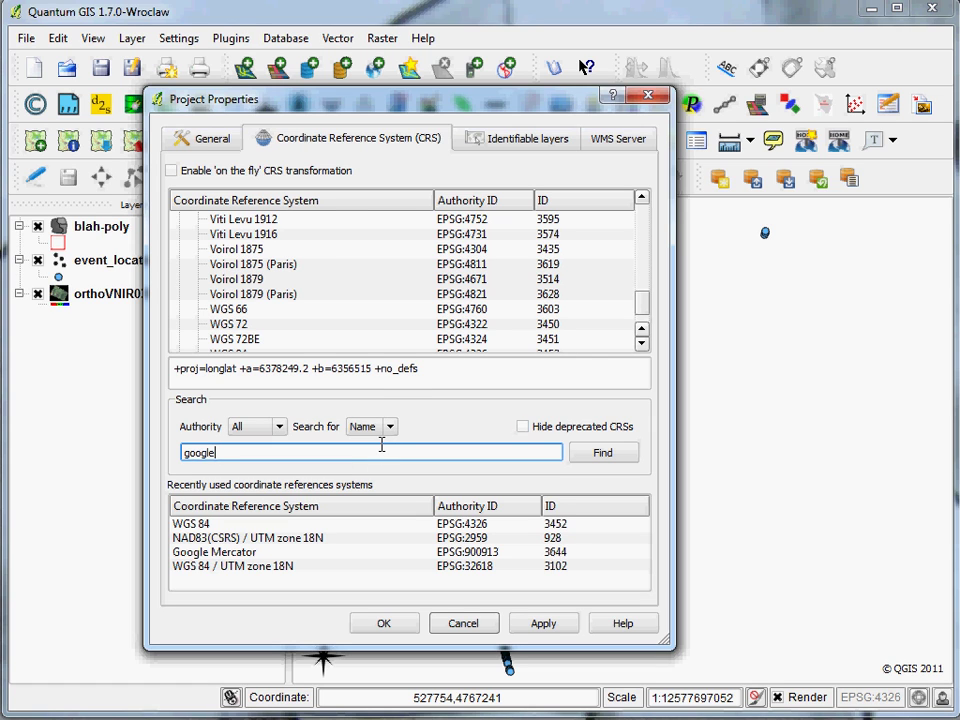
{"action": "type", "text": "google"}
{"action": "left_click", "coordinate": [593, 458]}
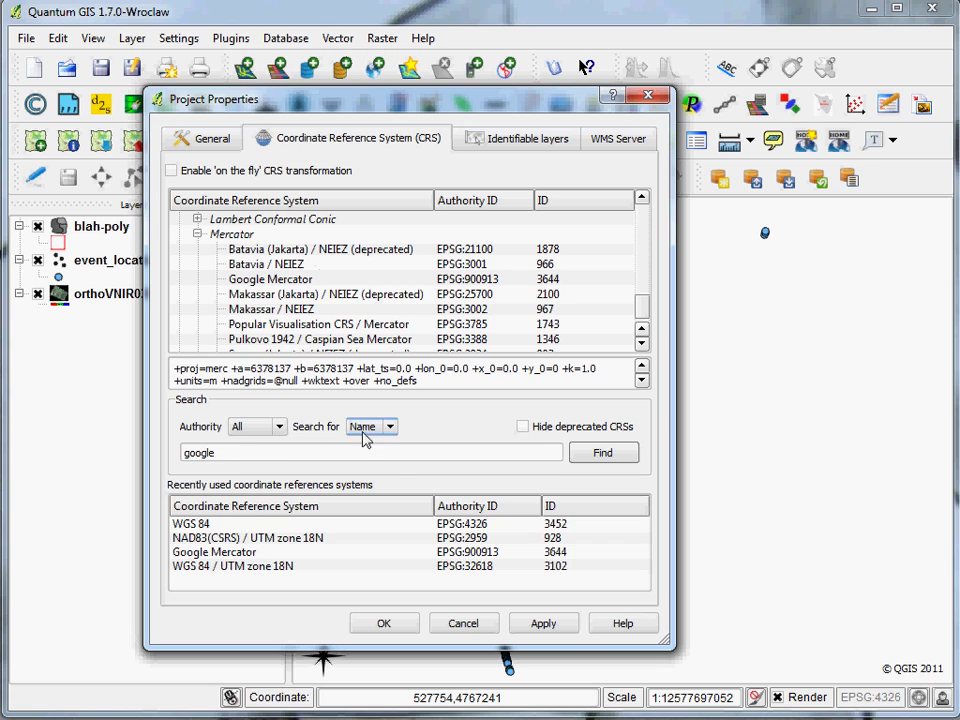
Set the project's coordinate reference system to Google Mercator (EPSG:900913)
{"action": "left_click", "coordinate": [366, 430]}
{"action": "left_click", "coordinate": [365, 445]}
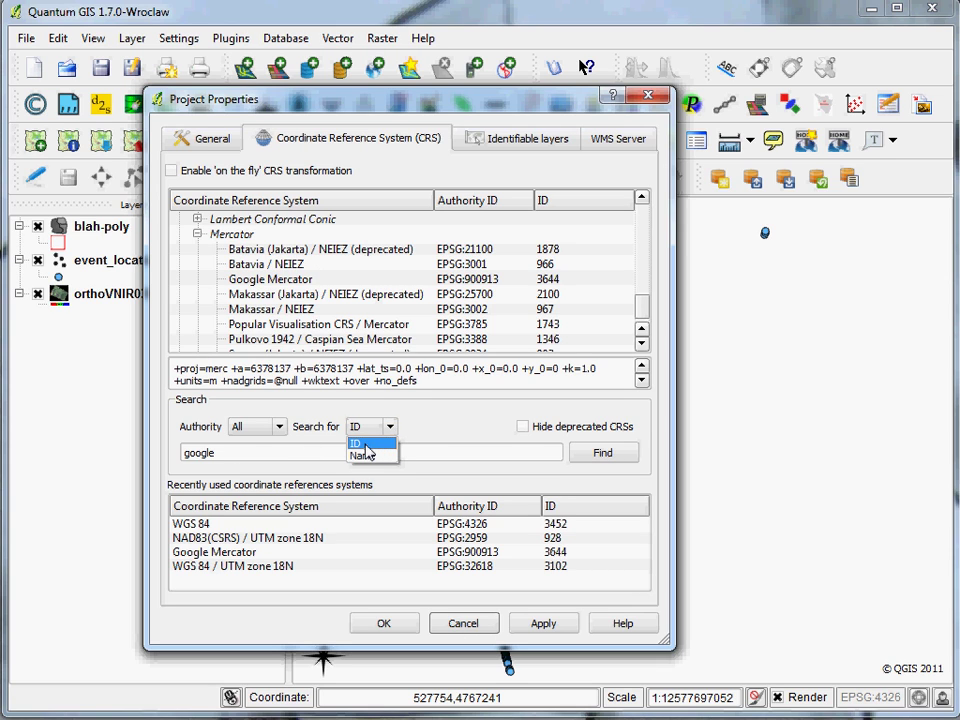
{"action": "left_click", "coordinate": [246, 280]}
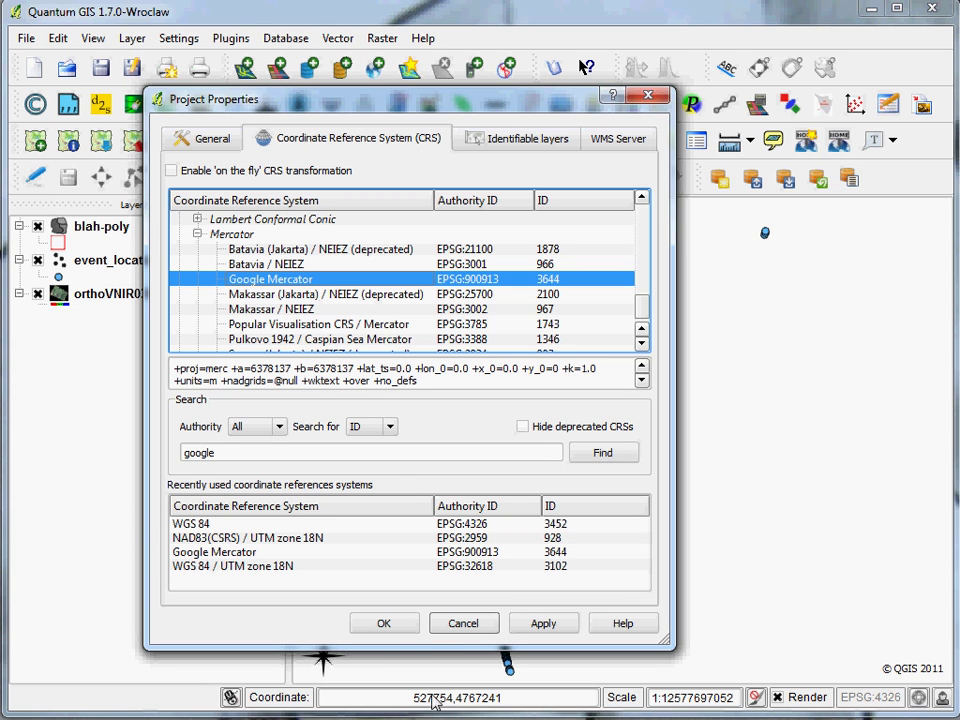
{"action": "left_click", "coordinate": [383, 623]}
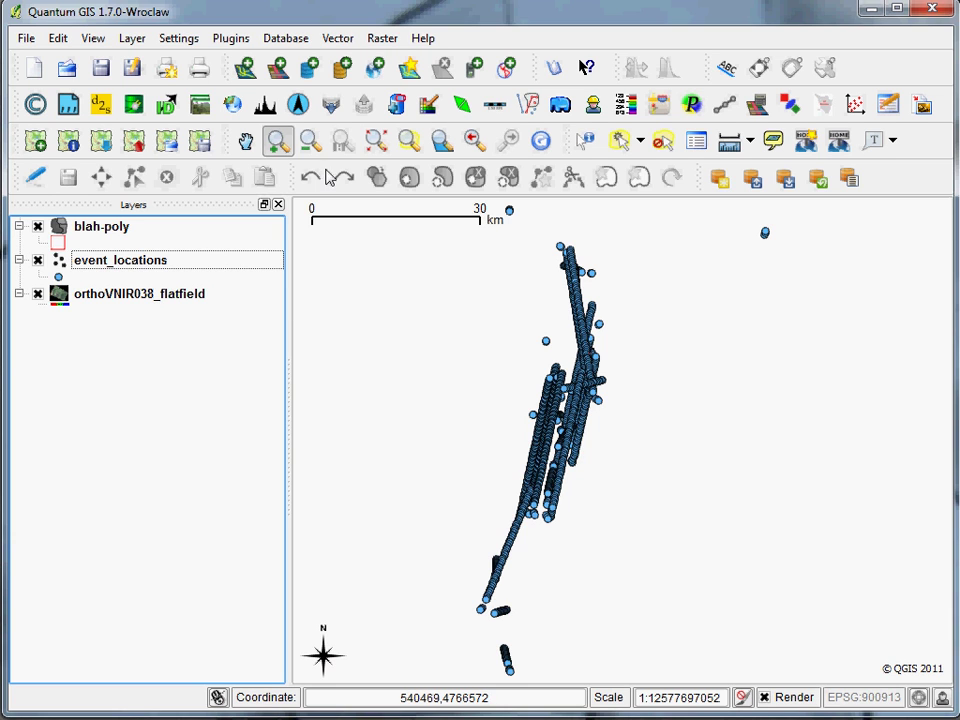
Add a Google Satellite layer with the OpenLayers plugin and move it below all the other layers
{"action": "left_click", "coordinate": [216, 42]}
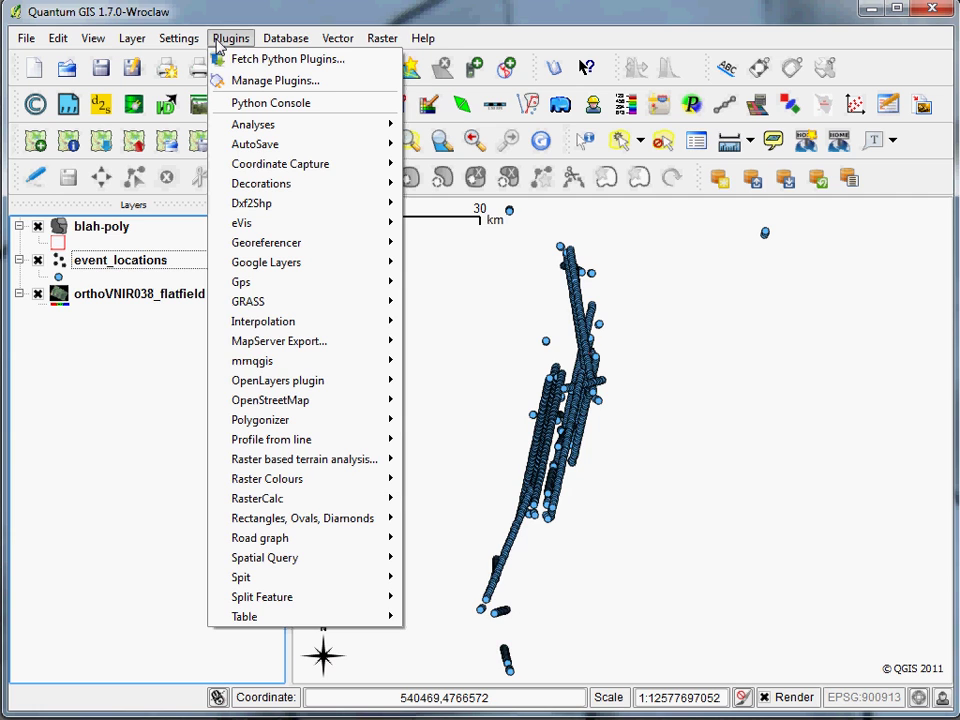
{"action": "mouse_move", "coordinate": [320, 380]}
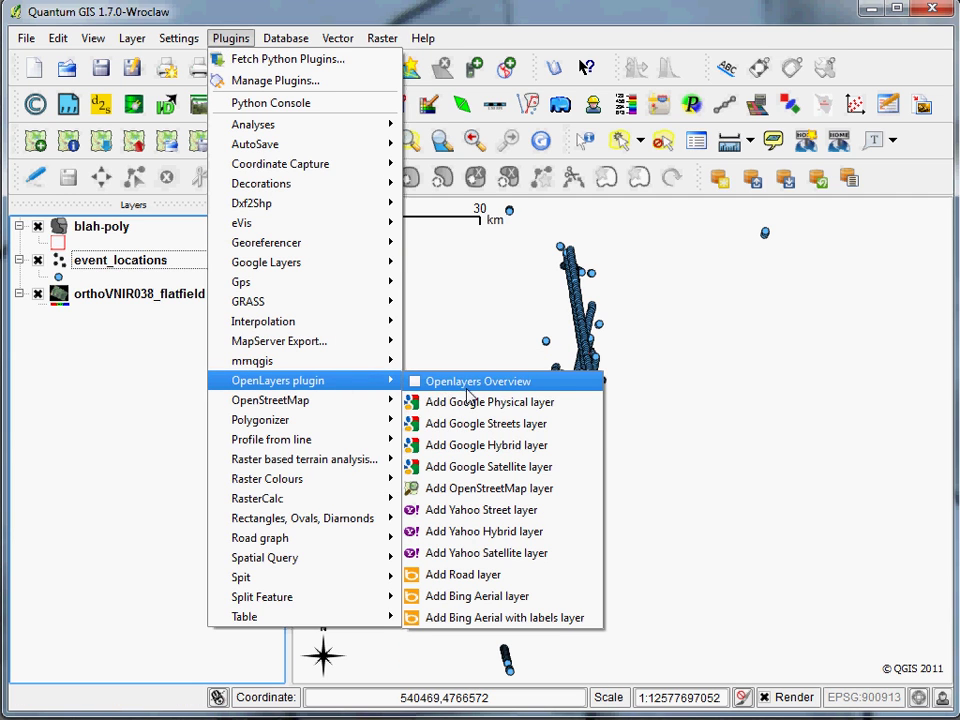
{"action": "left_click", "coordinate": [480, 474]}
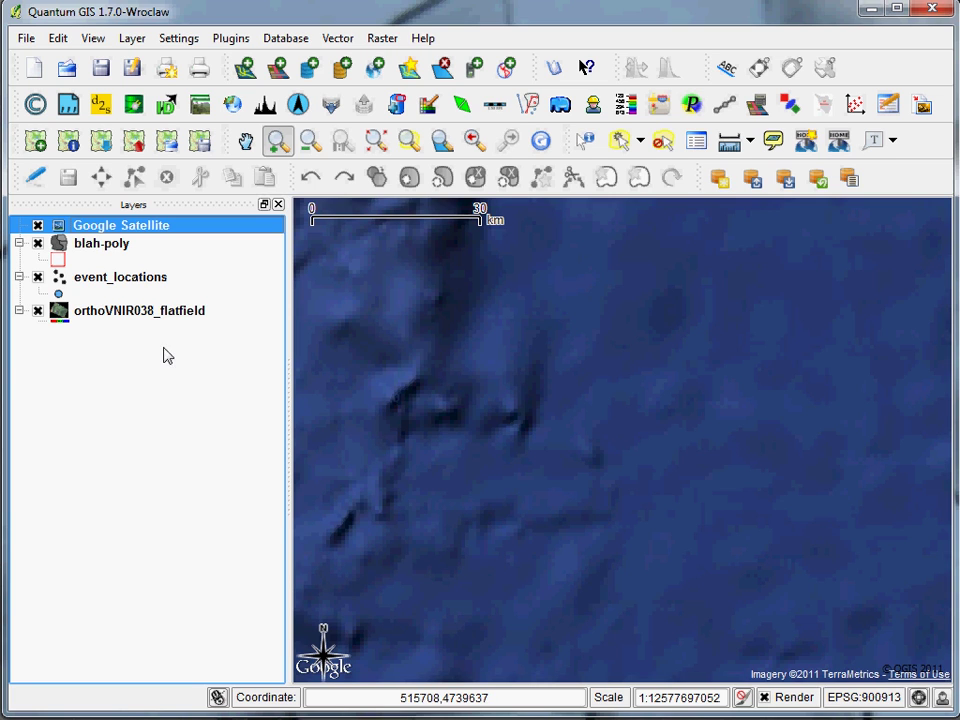
{"action": "left_click_drag", "start_coordinate": [136, 229], "coordinate": [154, 326]}
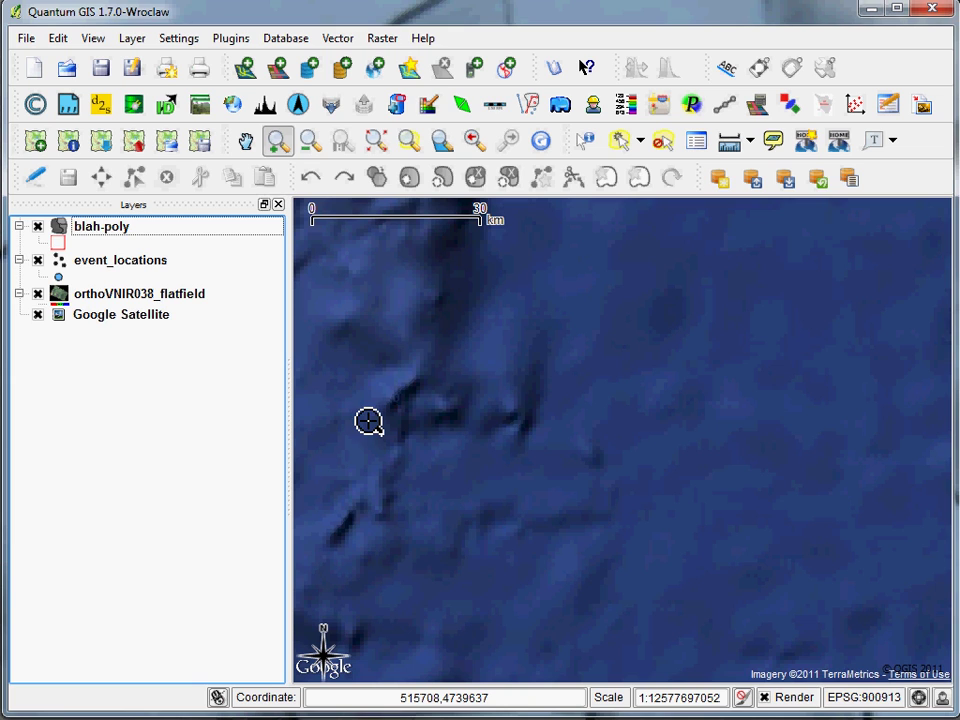
Restyle the event_locations point markers with a red fill and a size of 3.00 mm
{"action": "right_click", "coordinate": [133, 264]}
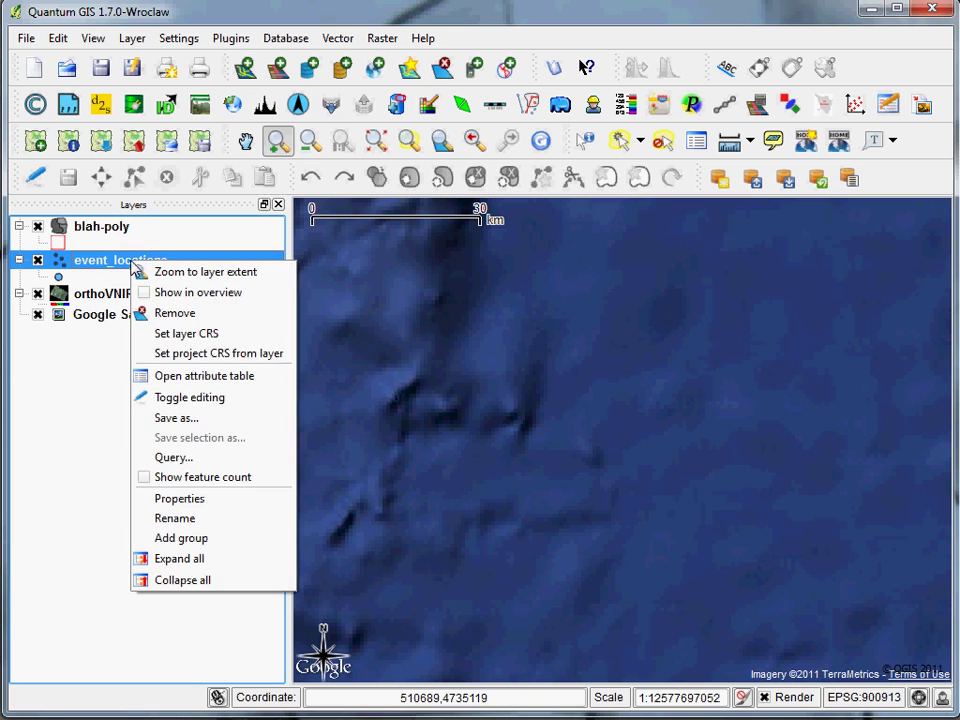
{"action": "left_click", "coordinate": [137, 263]}
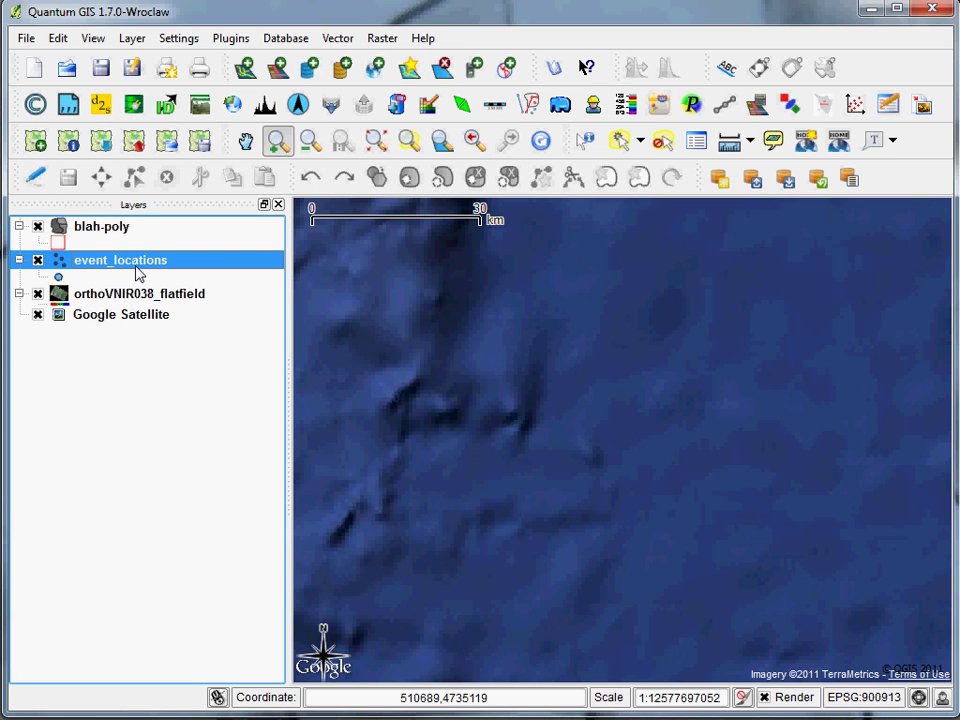
{"action": "double_click", "coordinate": [116, 256]}
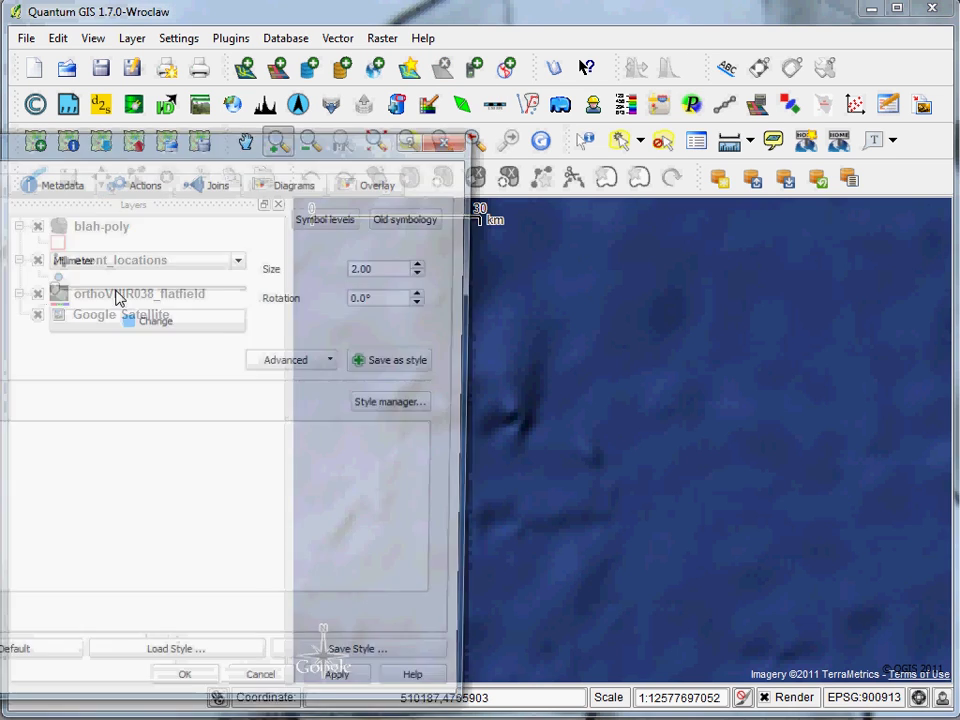
{"action": "left_click", "coordinate": [150, 320]}
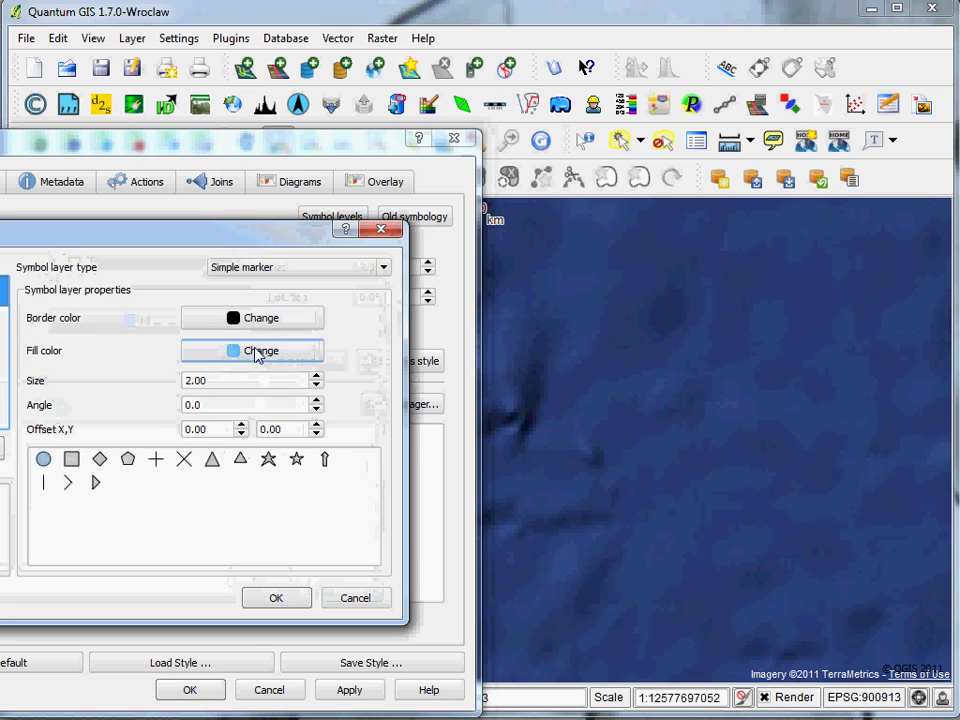
{"action": "left_click", "coordinate": [258, 353]}
{"action": "left_click", "coordinate": [0, 365]}
{"action": "left_click", "coordinate": [207, 575]}
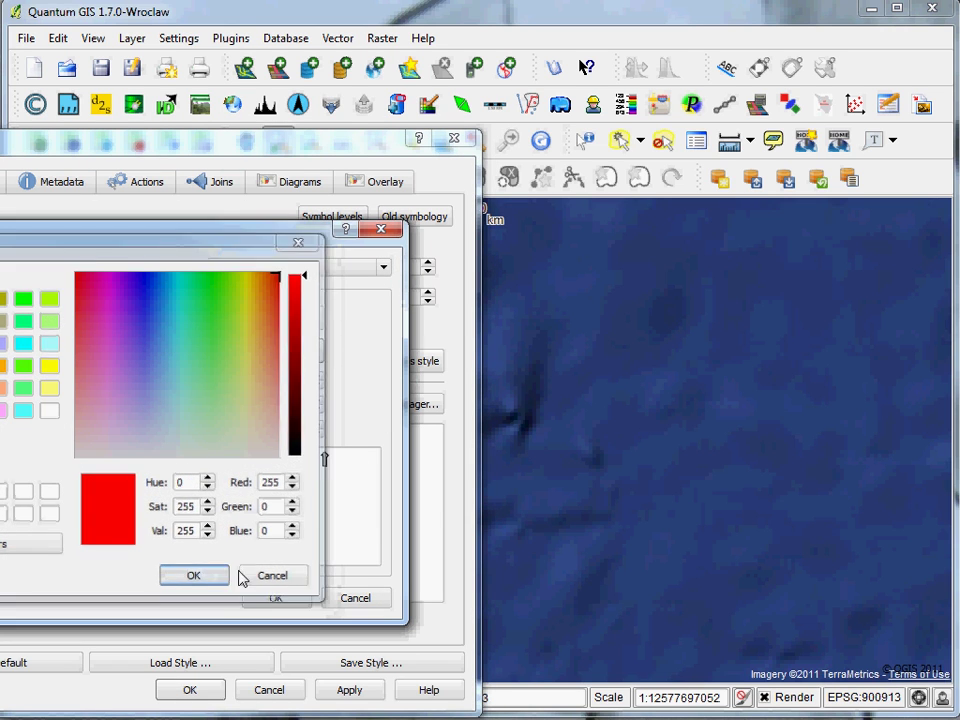
{"action": "scroll", "coordinate": [320, 386], "scroll_direction": "up", "scroll_amount": 1}
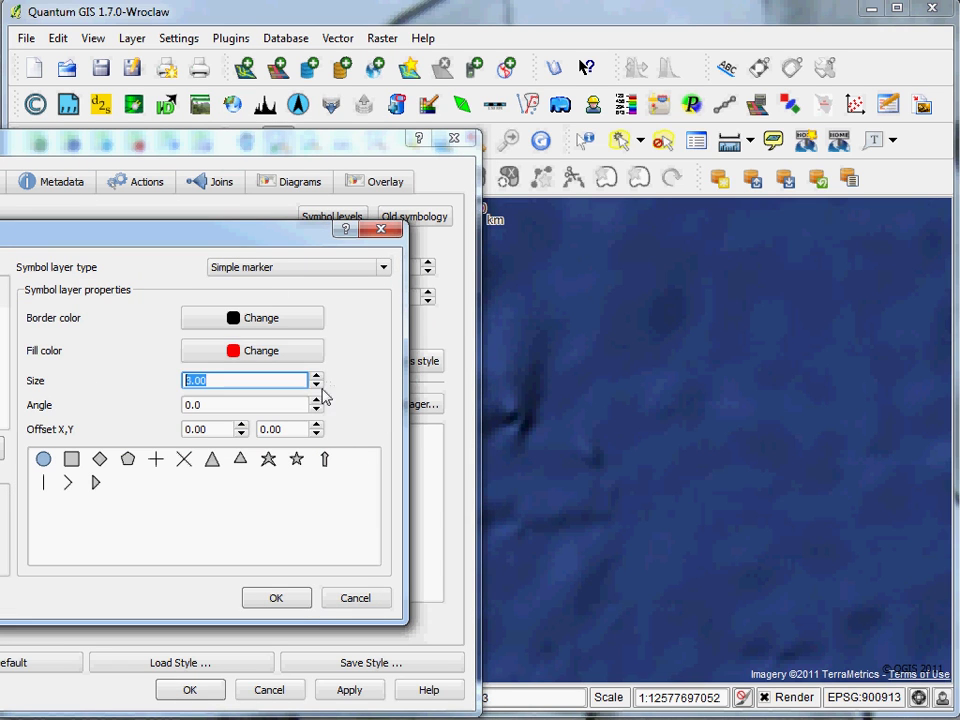
{"action": "left_click", "coordinate": [285, 602]}
{"action": "left_click", "coordinate": [347, 690]}
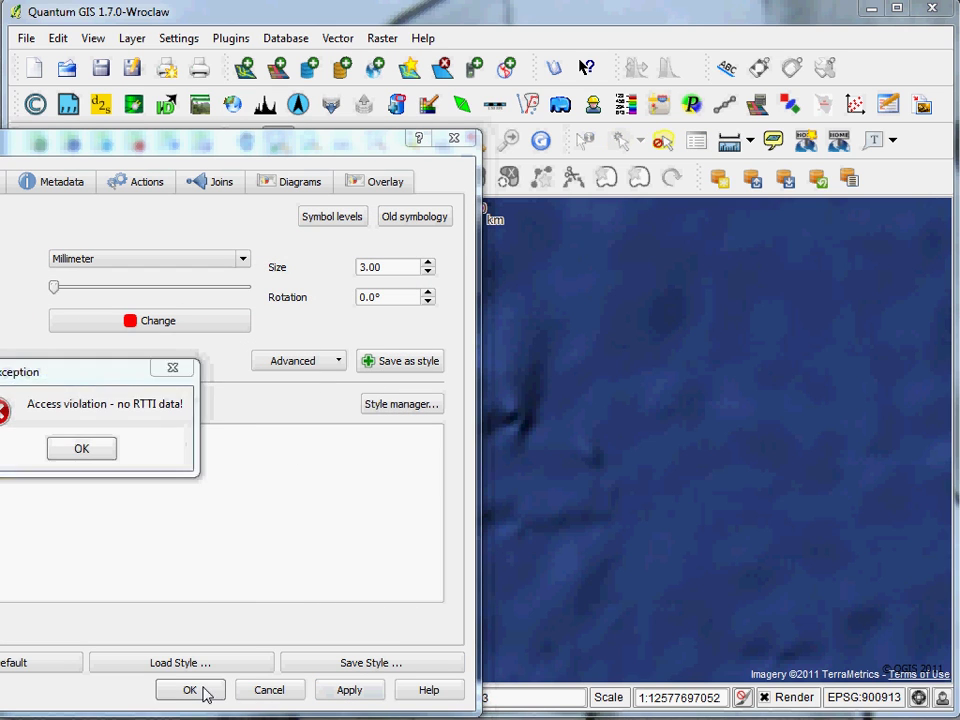
{"action": "left_click", "coordinate": [84, 450]}
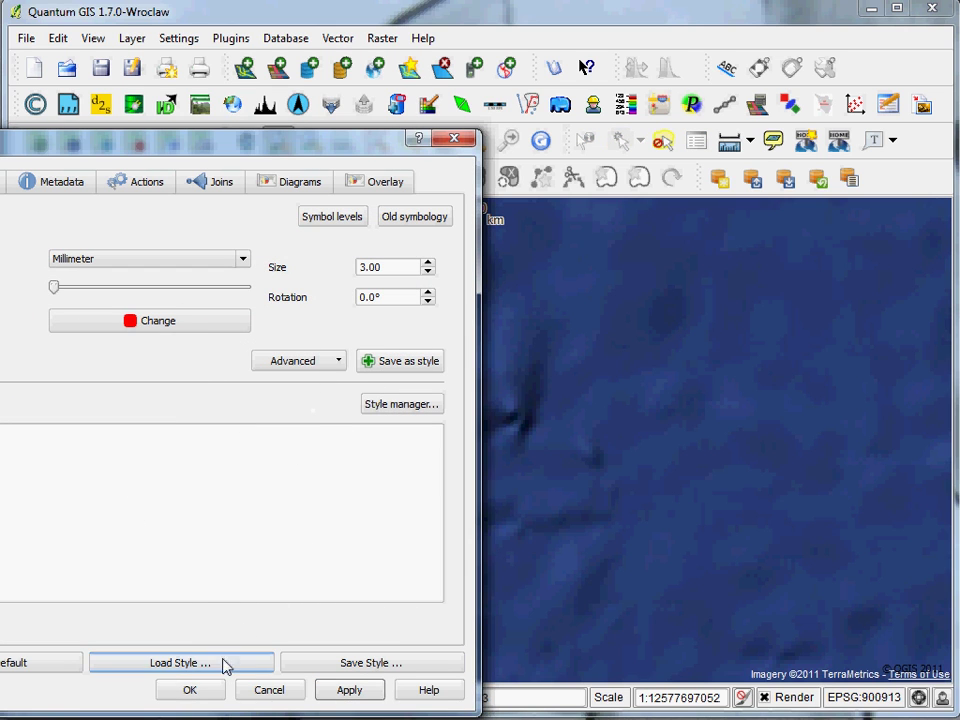
{"action": "left_click", "coordinate": [192, 690]}
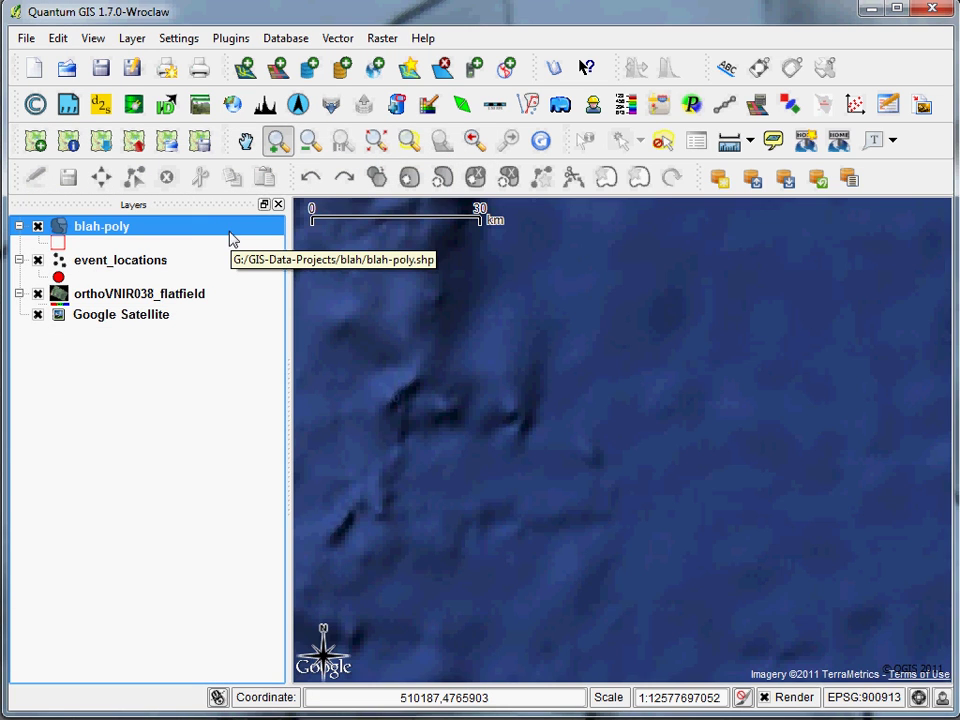
Define the current projection of the event_locations layer as WGS 84 / UTM zone 18N (EPSG:32618)
{"action": "left_click", "coordinate": [121, 262]}
{"action": "left_click", "coordinate": [352, 42]}
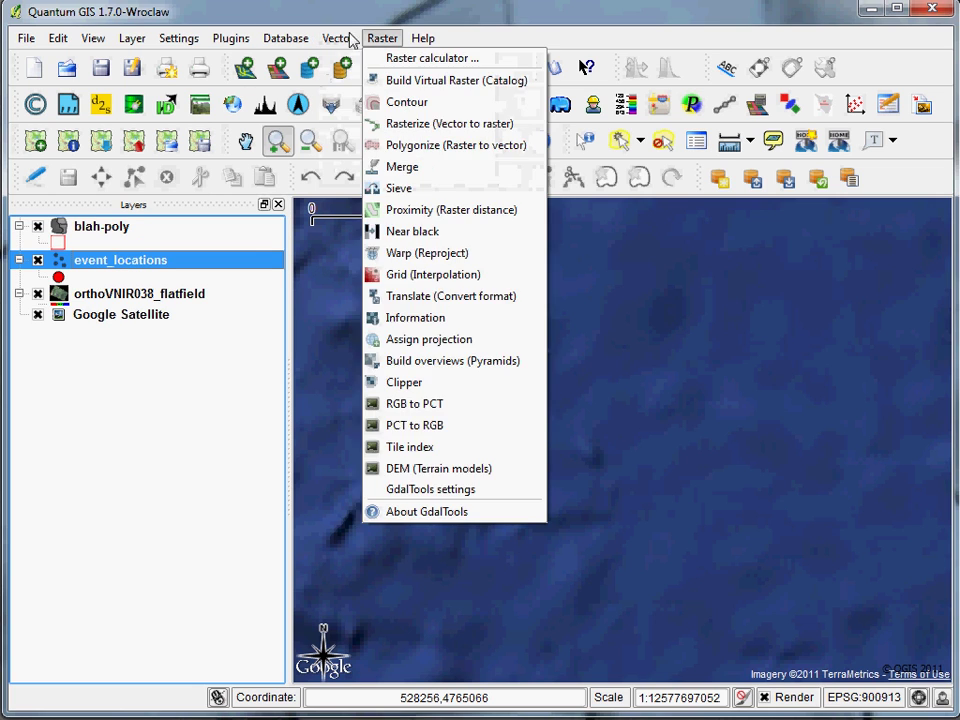
{"action": "mouse_move", "coordinate": [366, 152]}
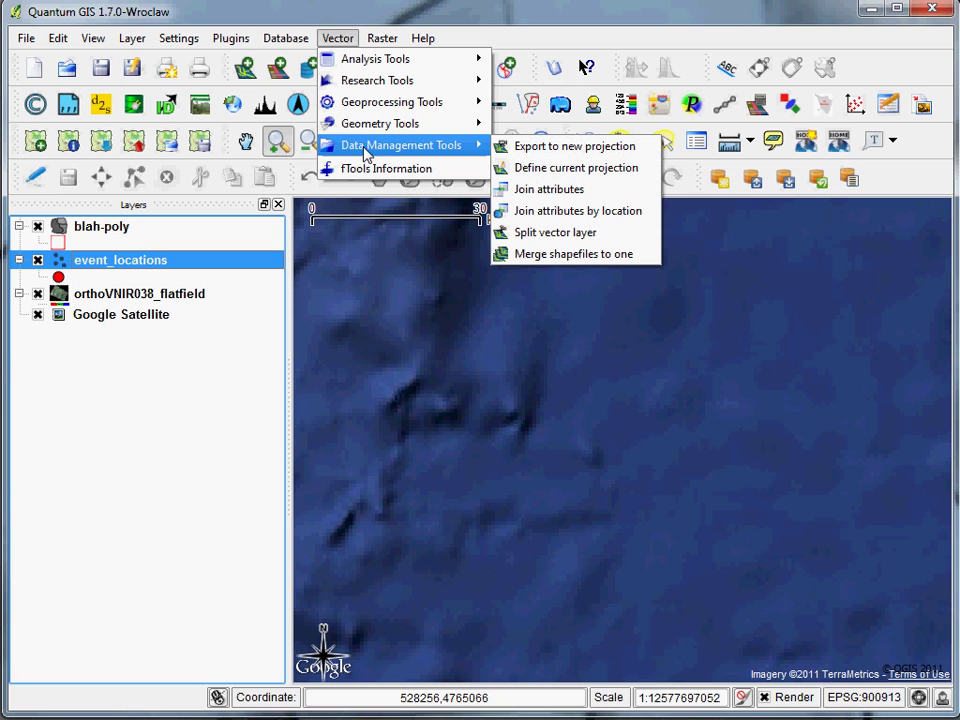
{"action": "left_click", "coordinate": [564, 167]}
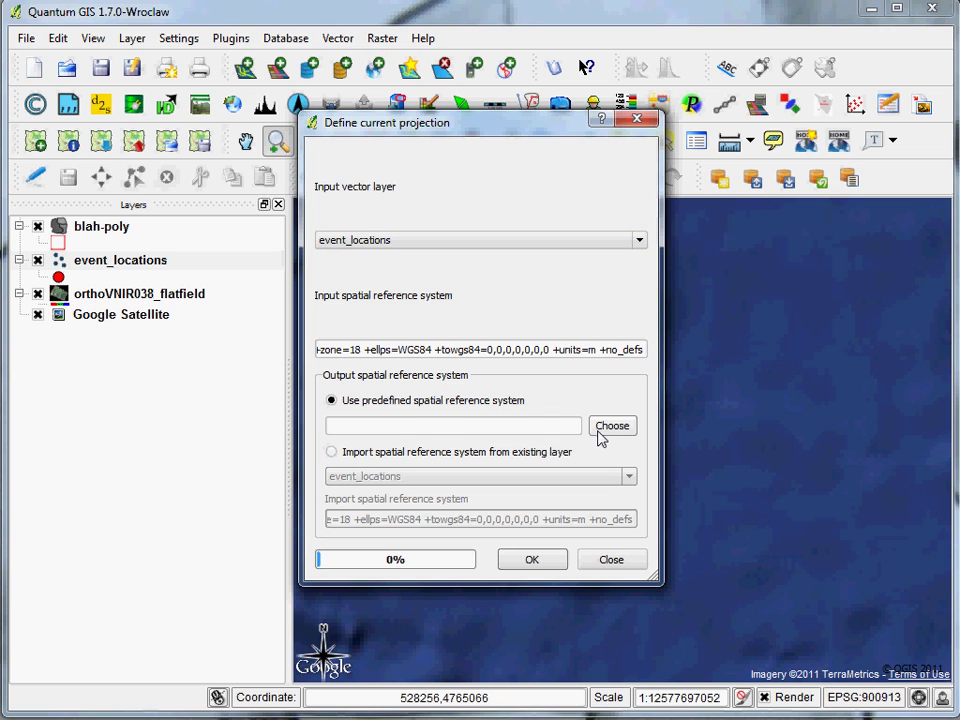
{"action": "left_click", "coordinate": [454, 452]}
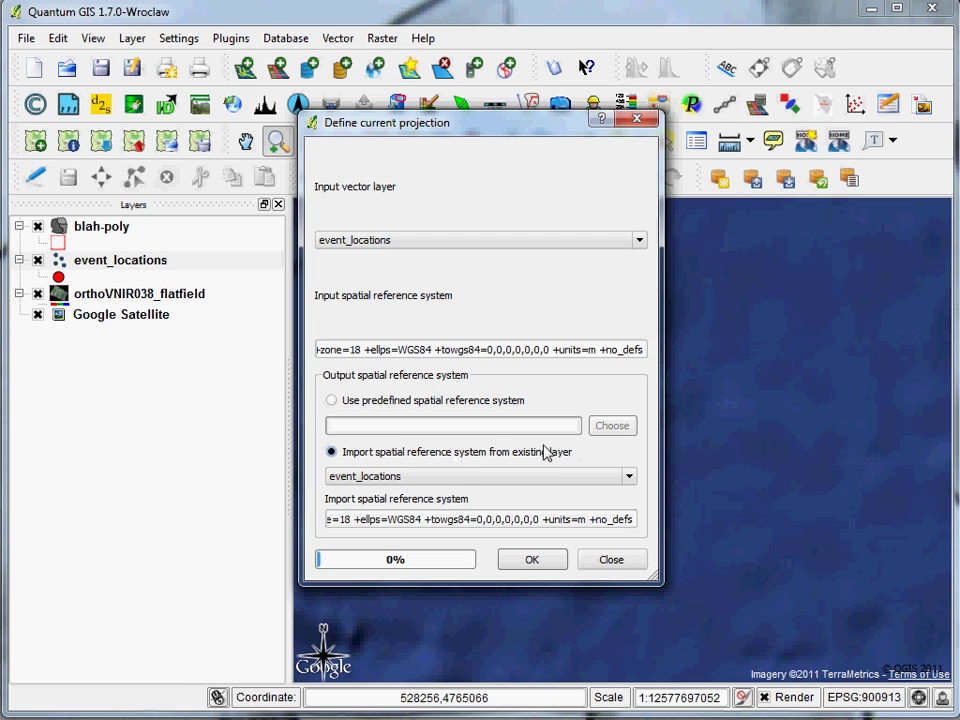
{"action": "left_click", "coordinate": [414, 402]}
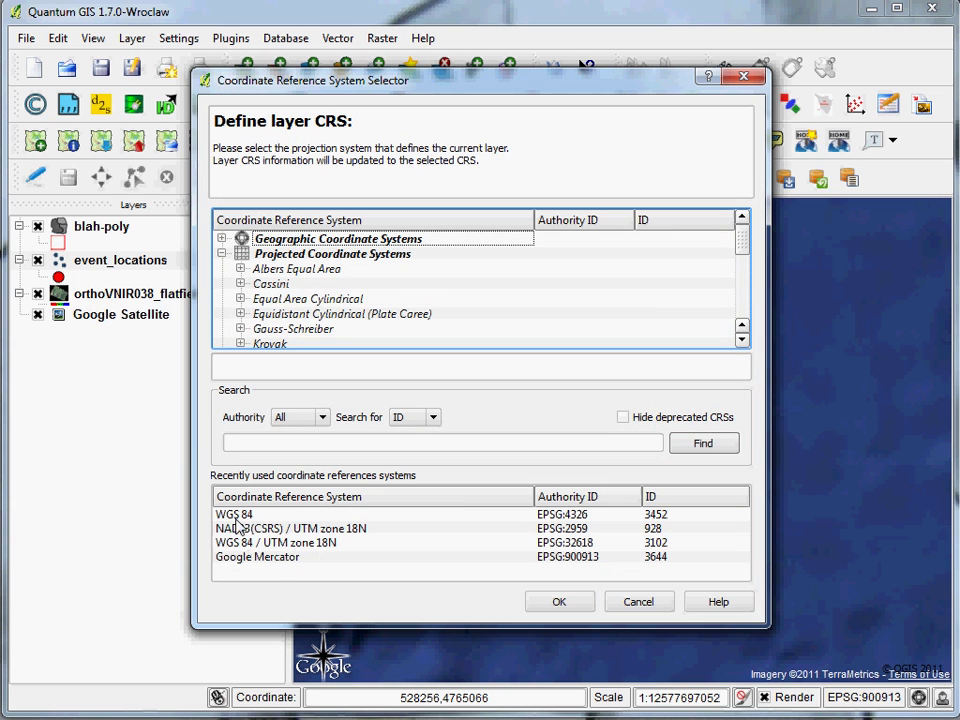
{"action": "left_click", "coordinate": [232, 543]}
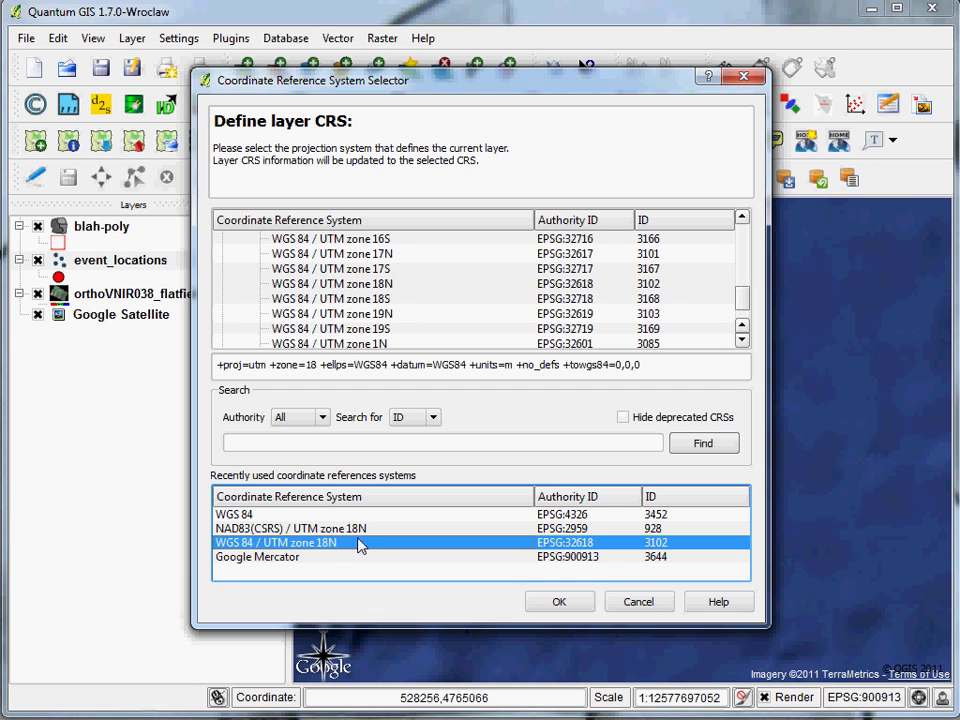
{"action": "left_click", "coordinate": [556, 603]}
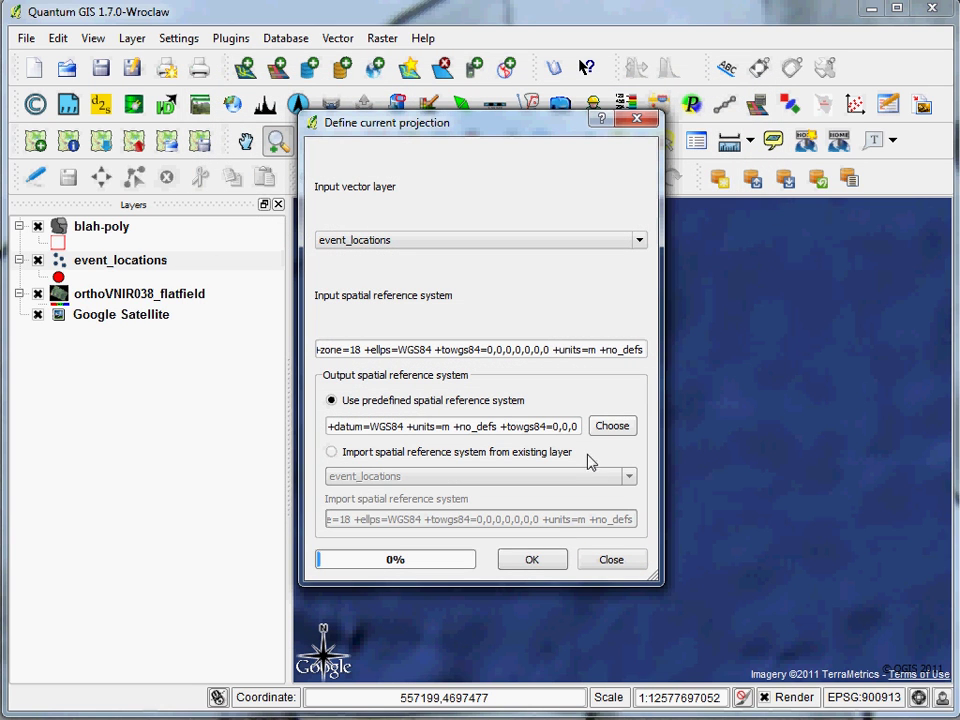
{"action": "left_click", "coordinate": [532, 562]}
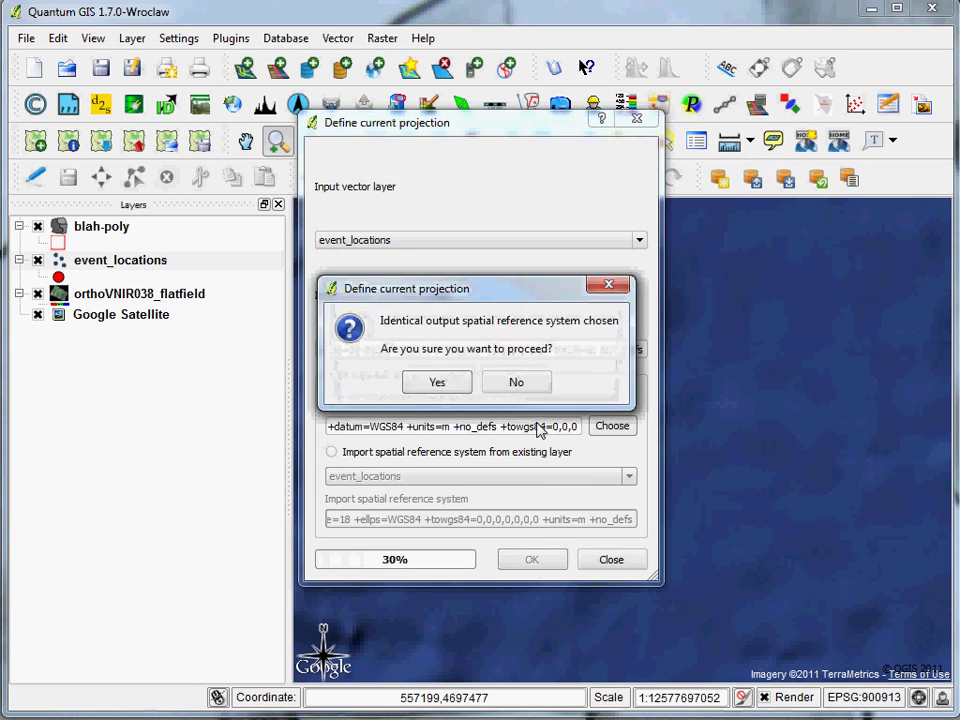
{"action": "left_click", "coordinate": [455, 387]}
{"action": "left_click", "coordinate": [477, 385]}
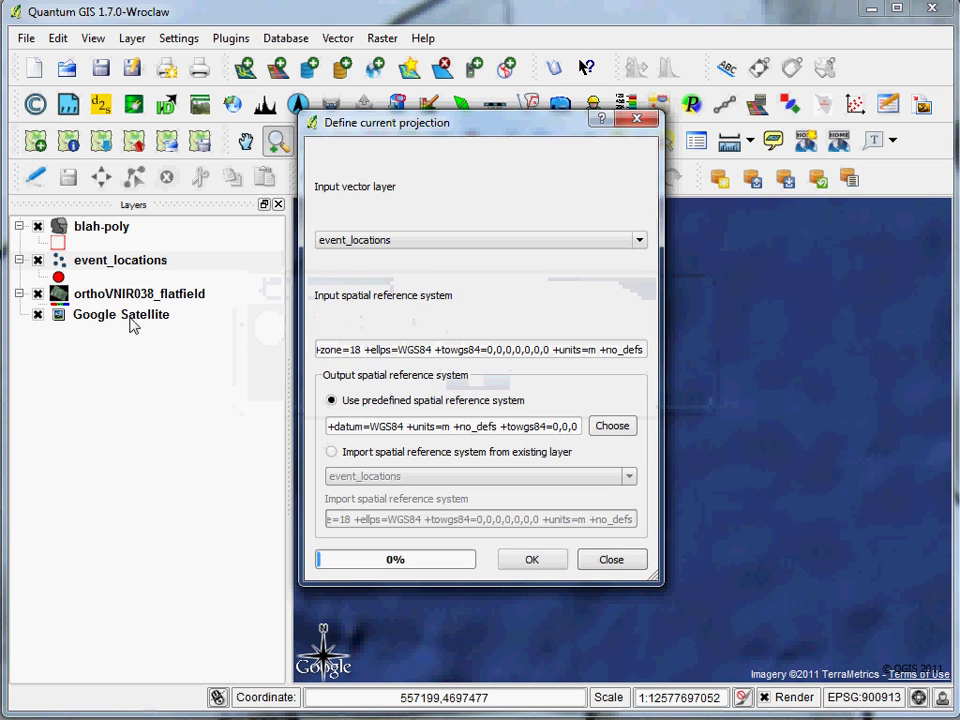
{"action": "left_click", "coordinate": [600, 563]}
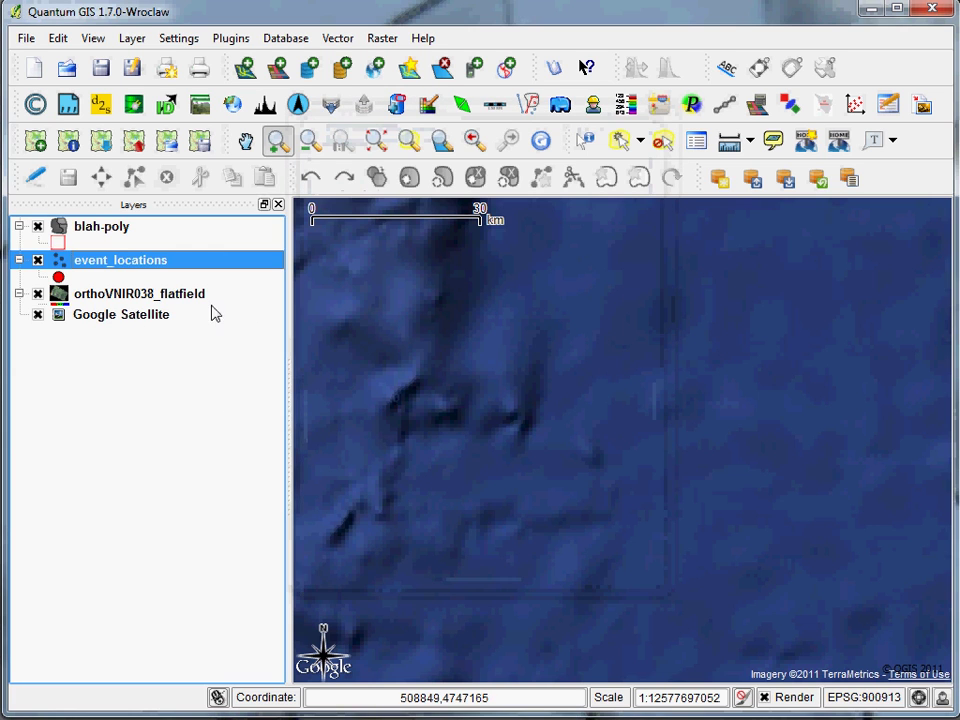
Define the current projection of the blah-poly layer by importing the spatial reference system from event_locations
{"action": "right_click", "coordinate": [107, 229]}
{"action": "left_click", "coordinate": [337, 38]}
{"action": "mouse_move", "coordinate": [386, 144]}
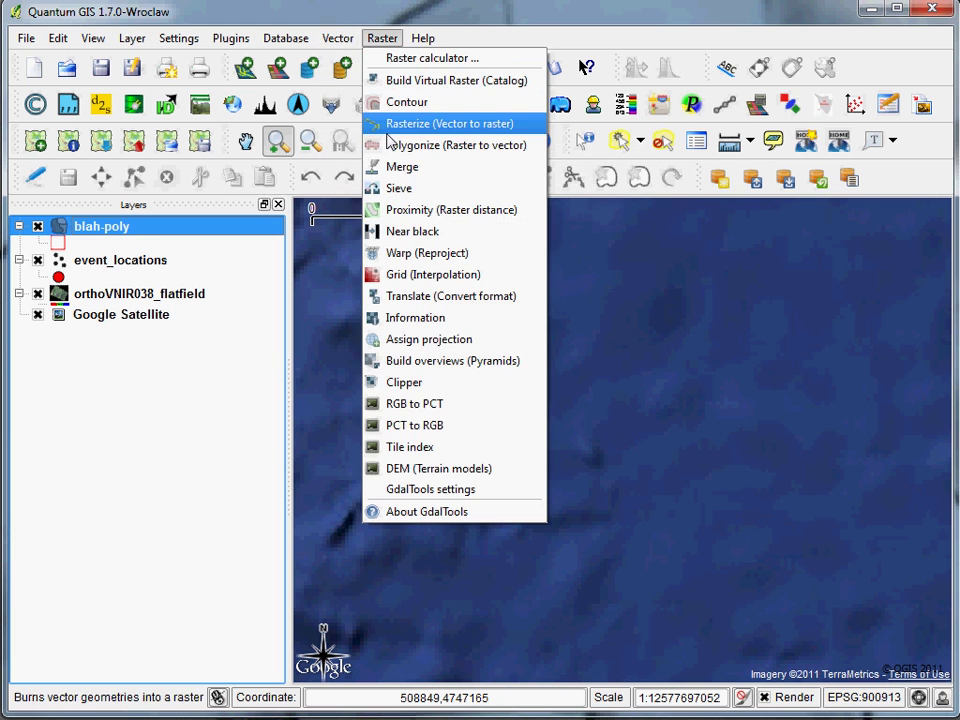
{"action": "mouse_move", "coordinate": [471, 147]}
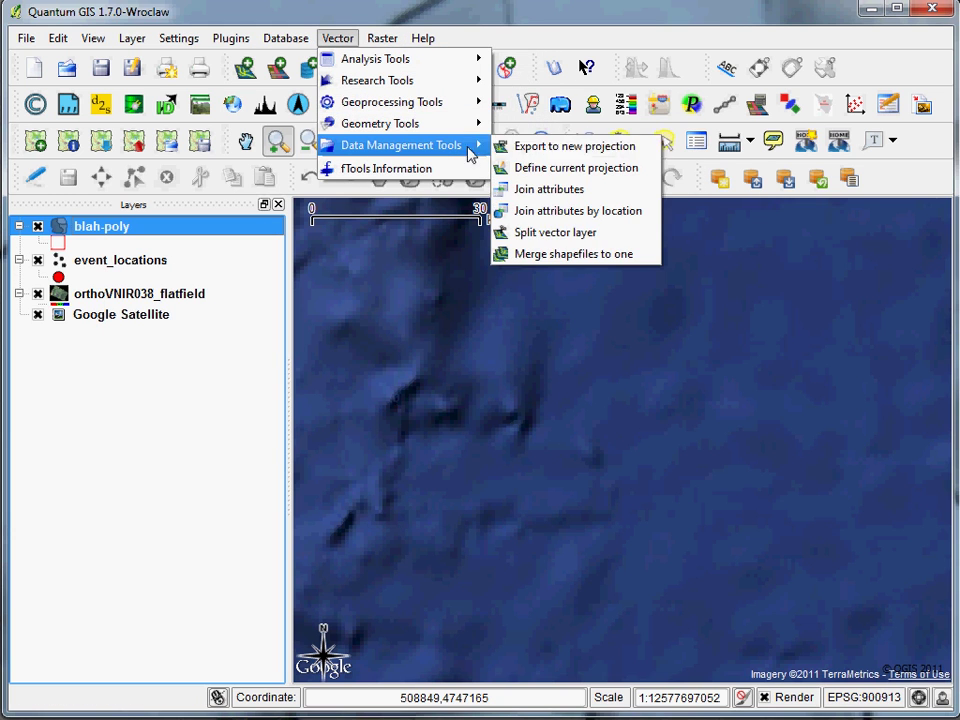
{"action": "left_click", "coordinate": [566, 166]}
{"action": "left_click", "coordinate": [396, 242]}
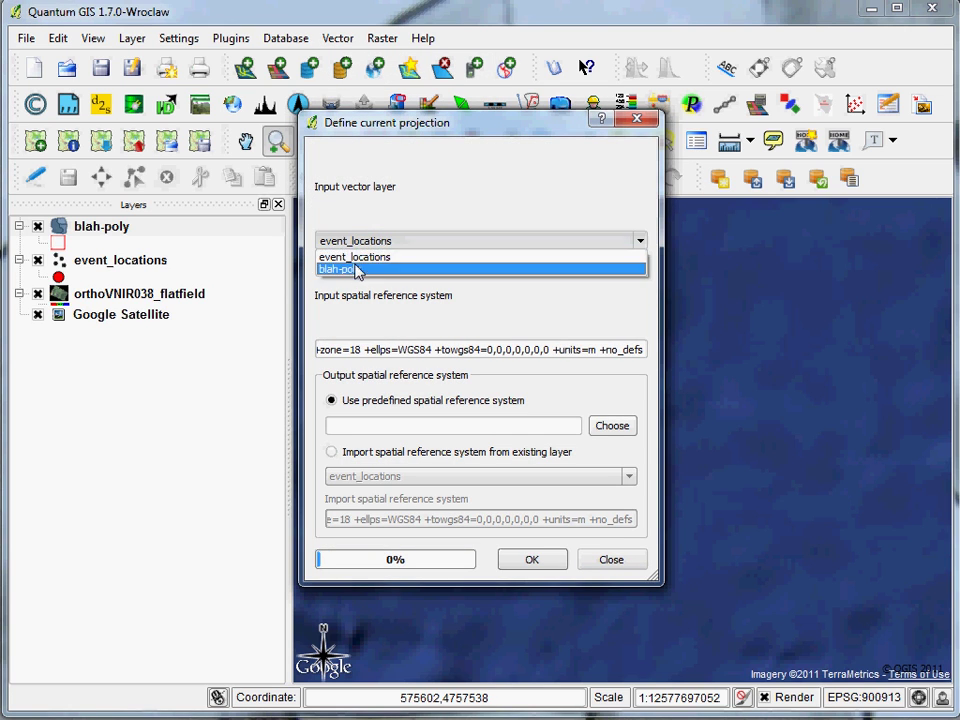
{"action": "left_click", "coordinate": [356, 272]}
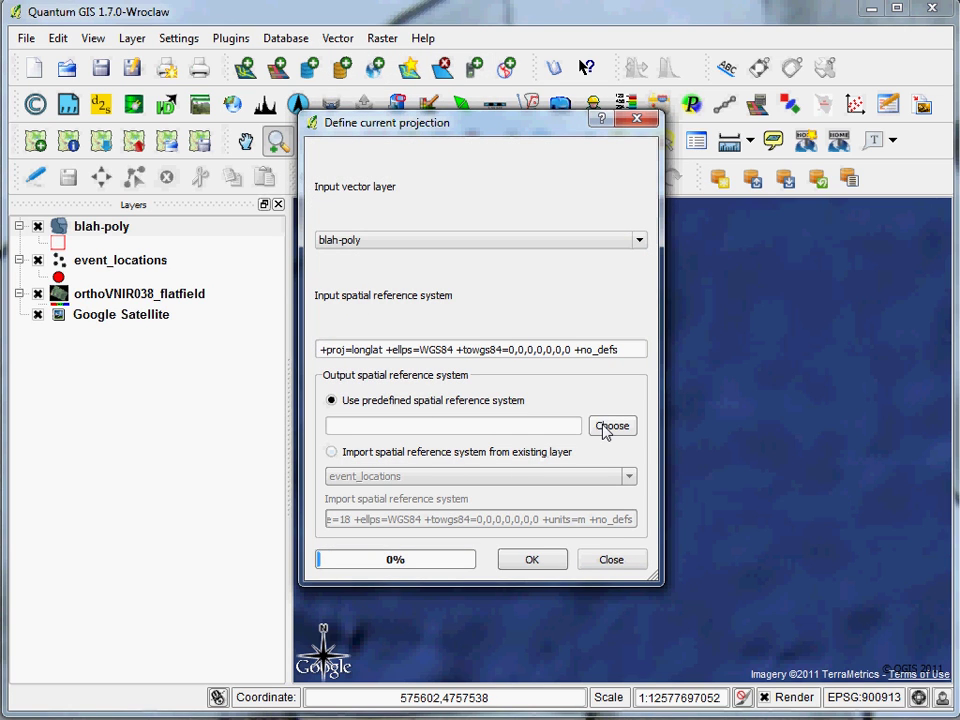
{"action": "left_click", "coordinate": [380, 452]}
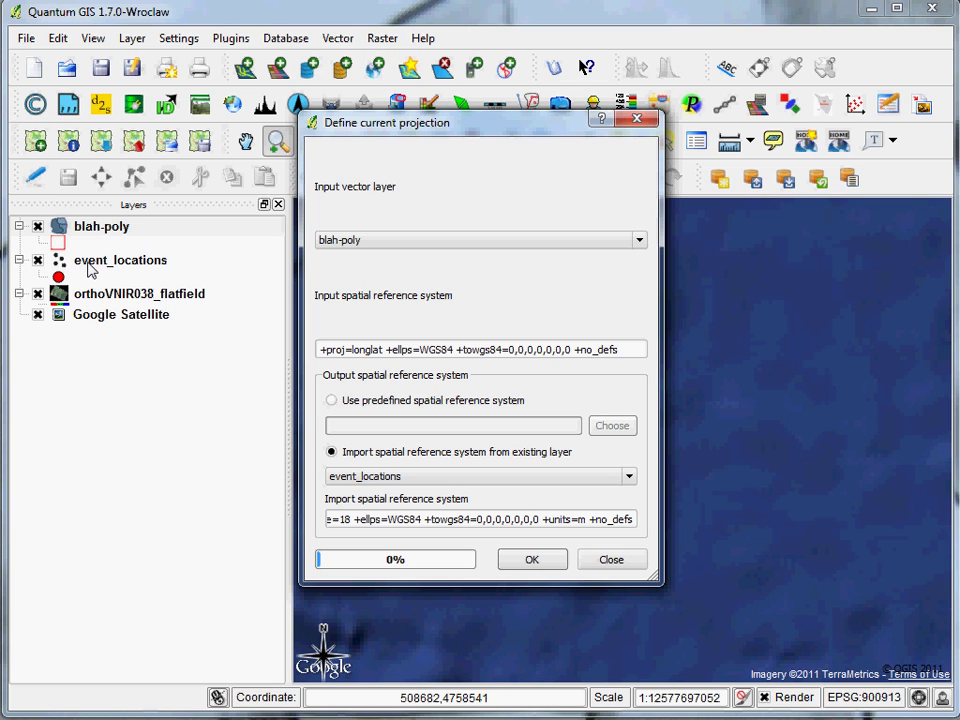
{"action": "left_click", "coordinate": [512, 559]}
{"action": "left_click", "coordinate": [462, 377]}
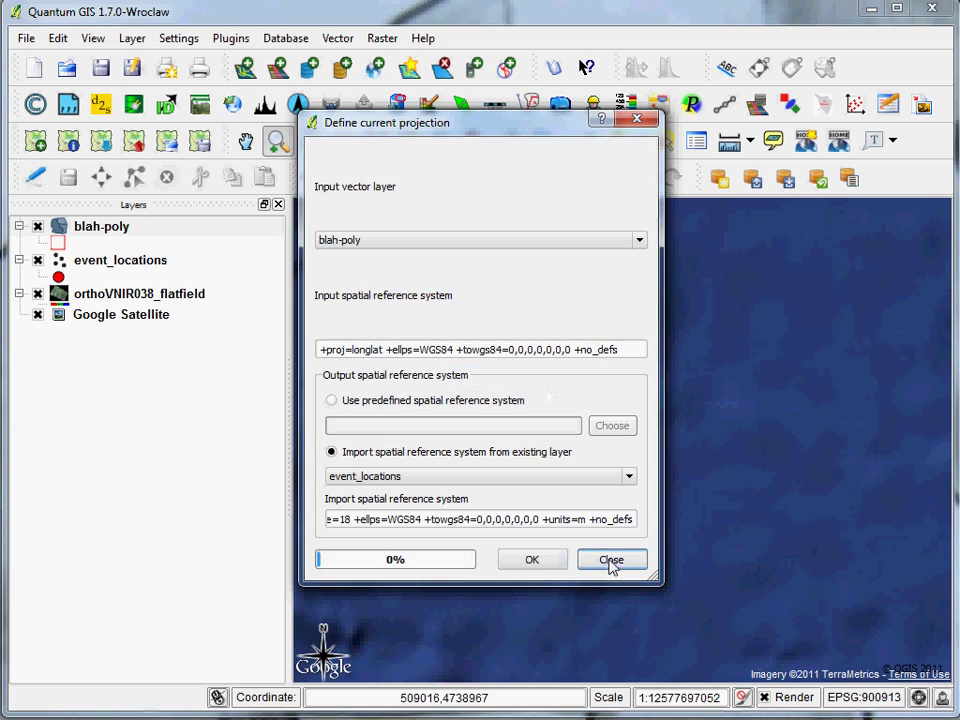
{"action": "left_click", "coordinate": [612, 560]}
Zoom to the event_locations extent, and examine up close how the orthoVNIR038_flatfield image and event points overlay the satellite base map
{"action": "right_click", "coordinate": [111, 264]}
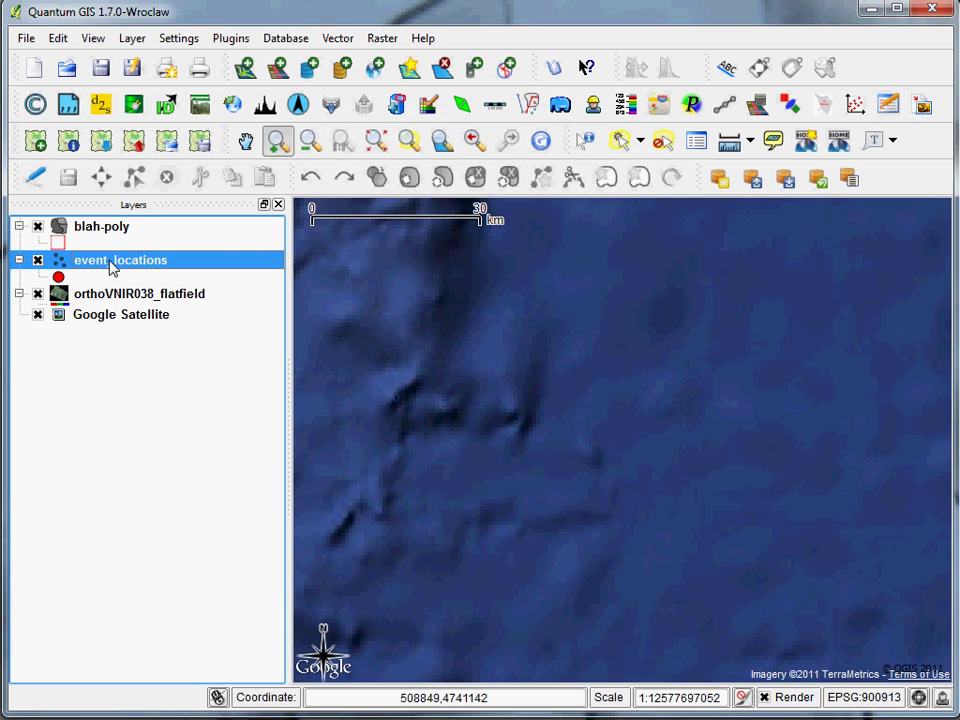
{"action": "left_click", "coordinate": [179, 273]}
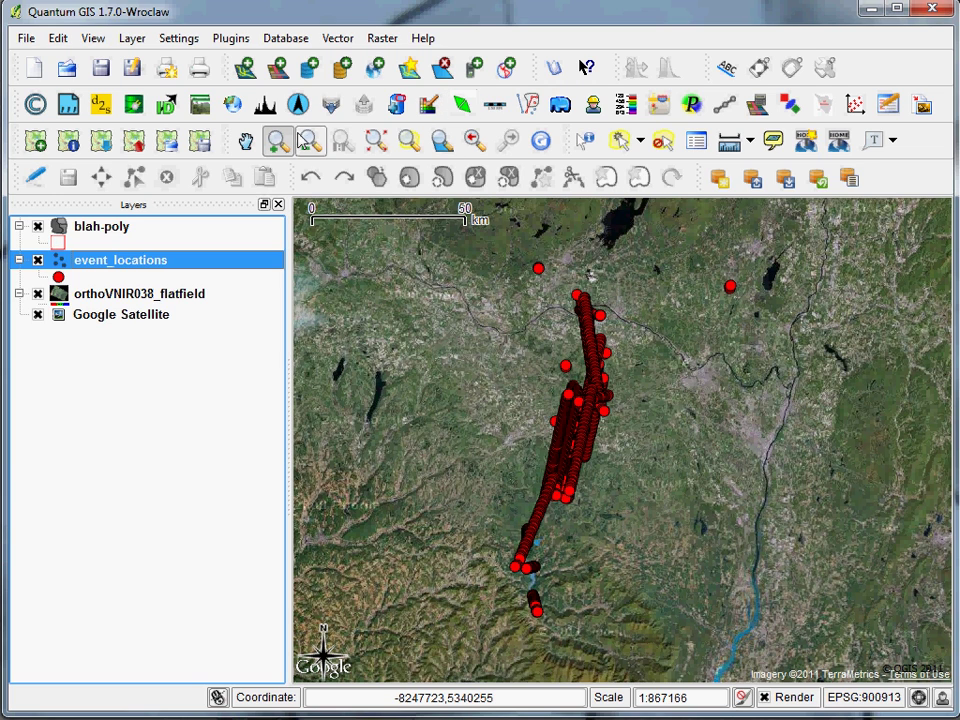
{"action": "left_click_drag", "start_coordinate": [557, 330], "coordinate": [621, 381]}
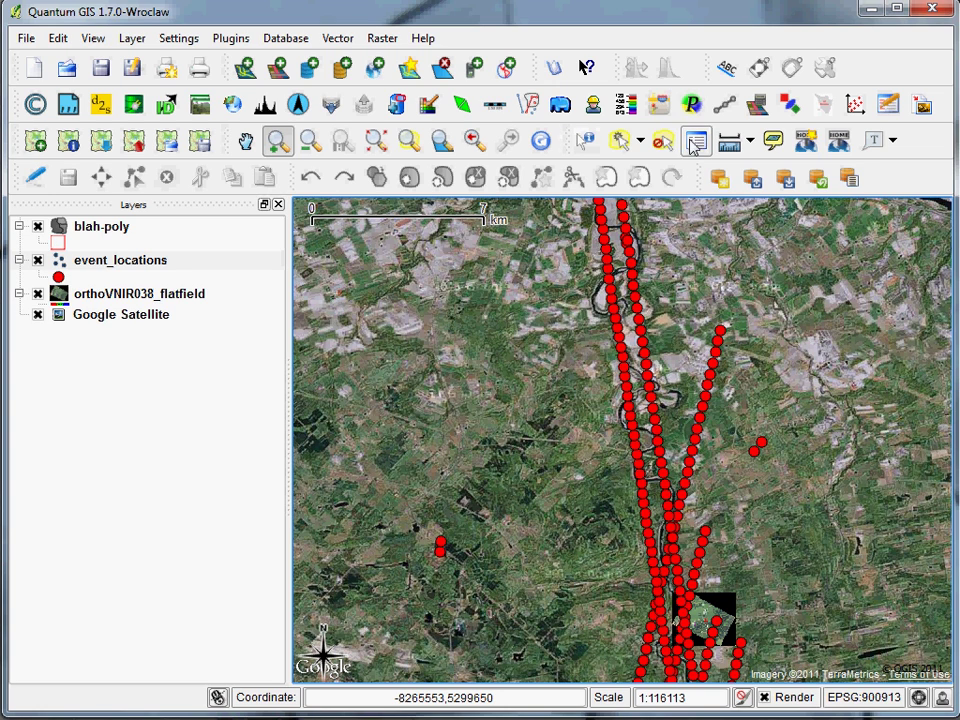
{"action": "left_click", "coordinate": [247, 142]}
{"action": "left_click_drag", "start_coordinate": [656, 607], "coordinate": [514, 381]}
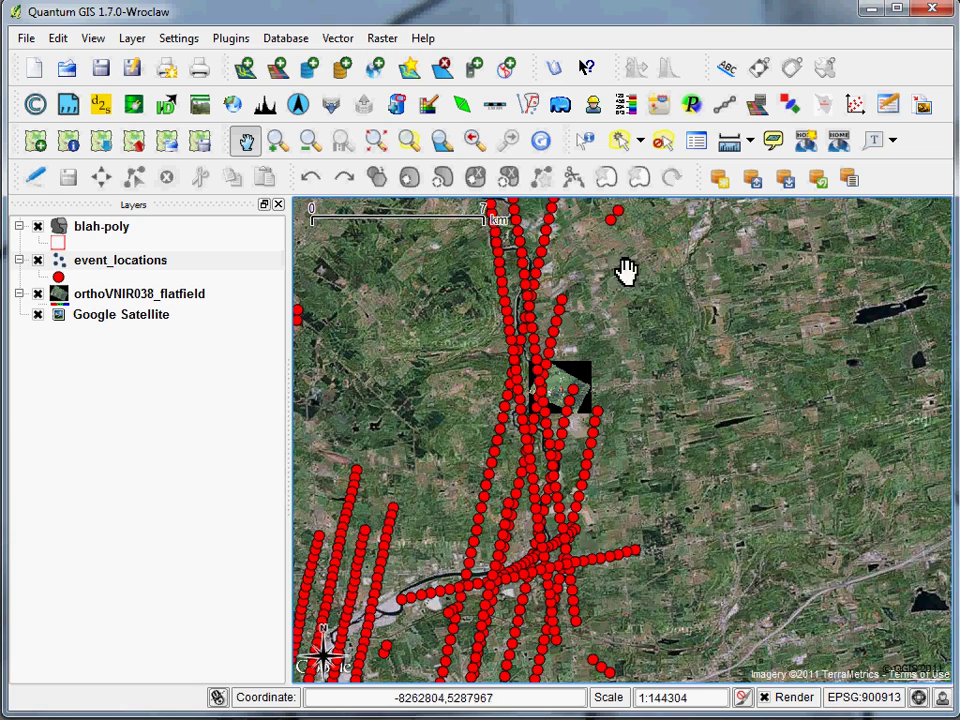
{"action": "left_click", "coordinate": [278, 141]}
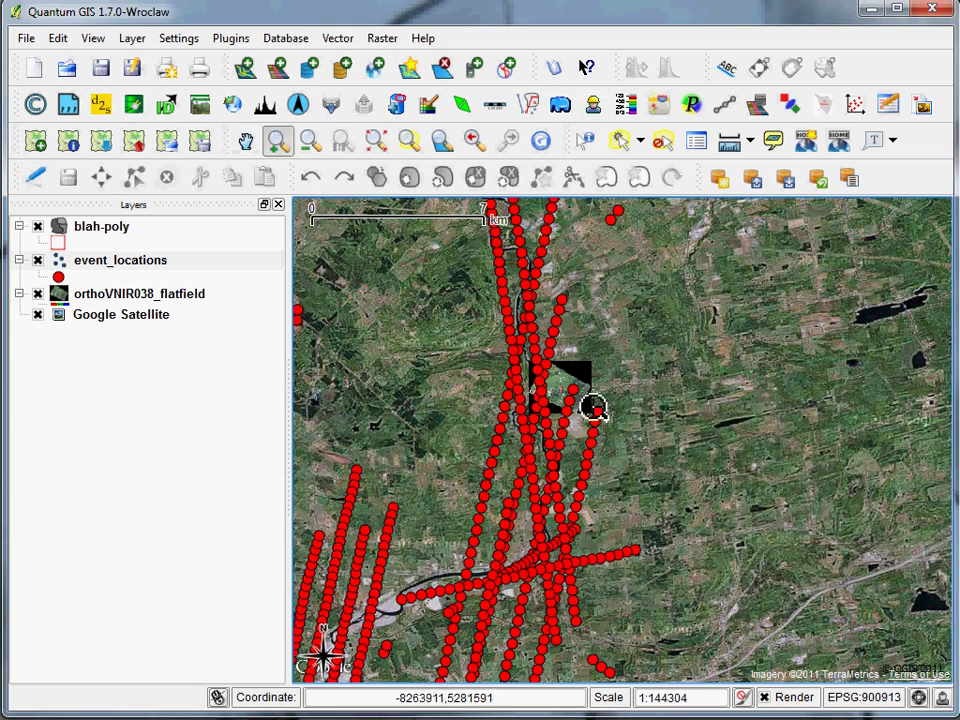
{"action": "left_click_drag", "start_coordinate": [593, 408], "coordinate": [619, 446]}
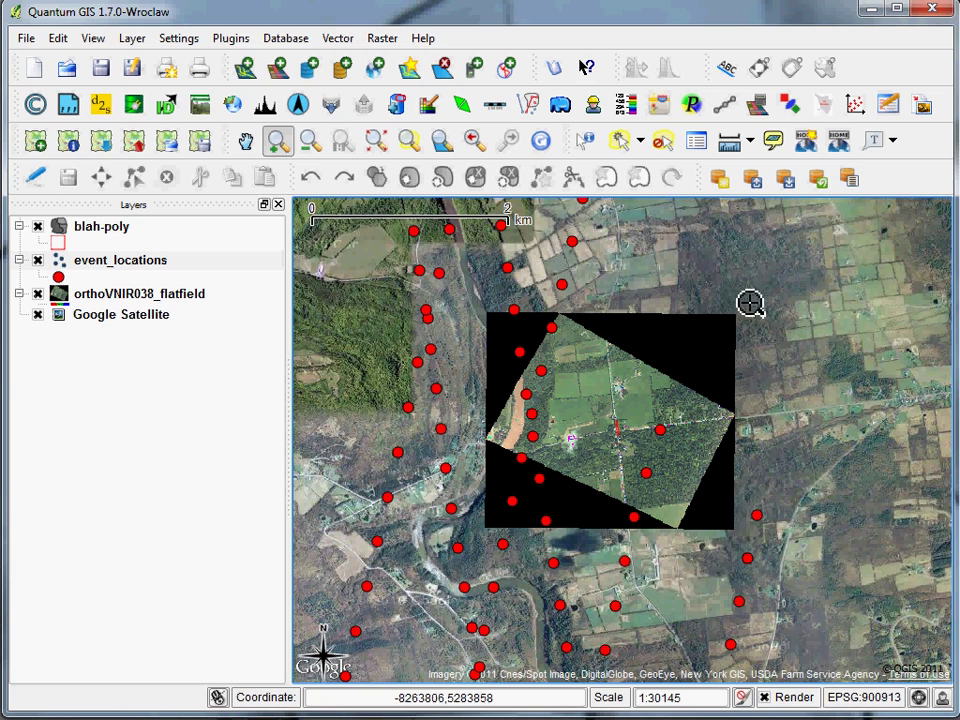
{"action": "left_click", "coordinate": [165, 294]}
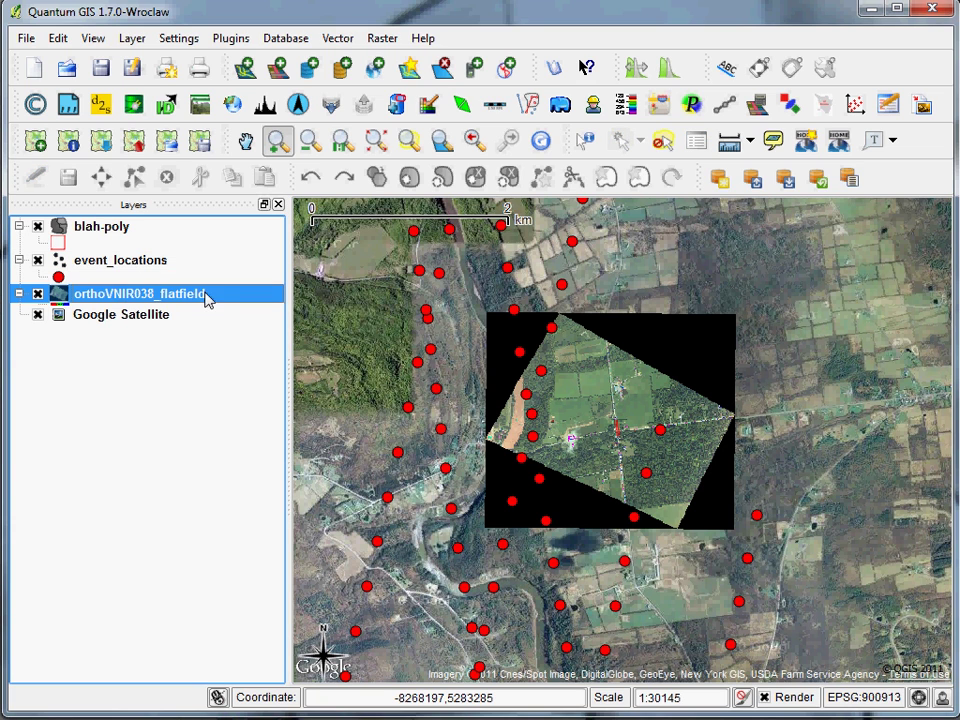
{"action": "right_click", "coordinate": [111, 293]}
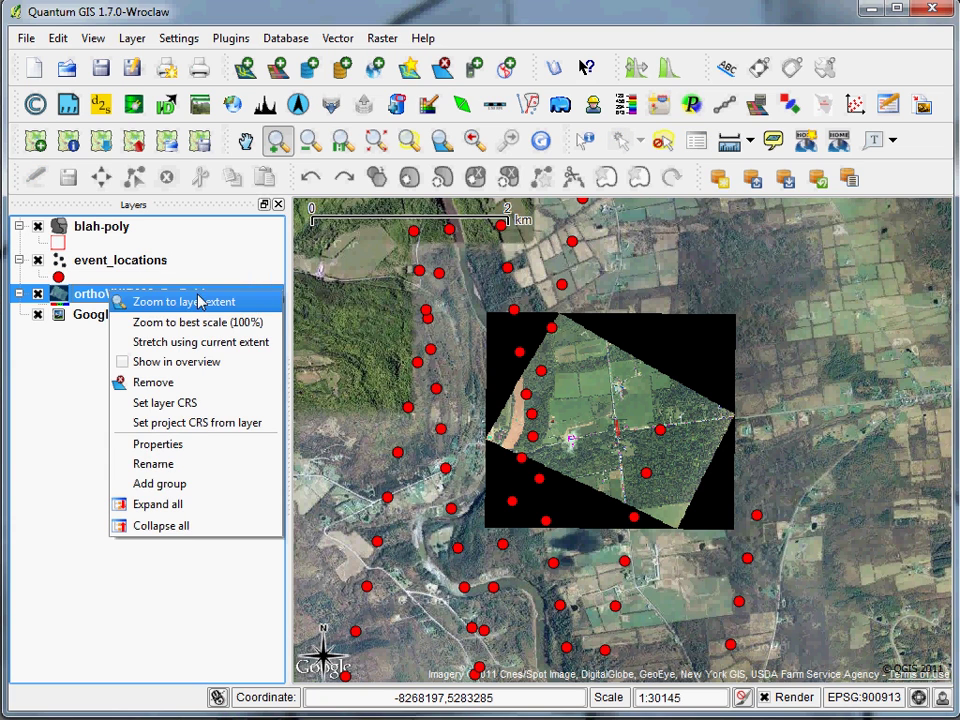
{"action": "left_click", "coordinate": [178, 446]}
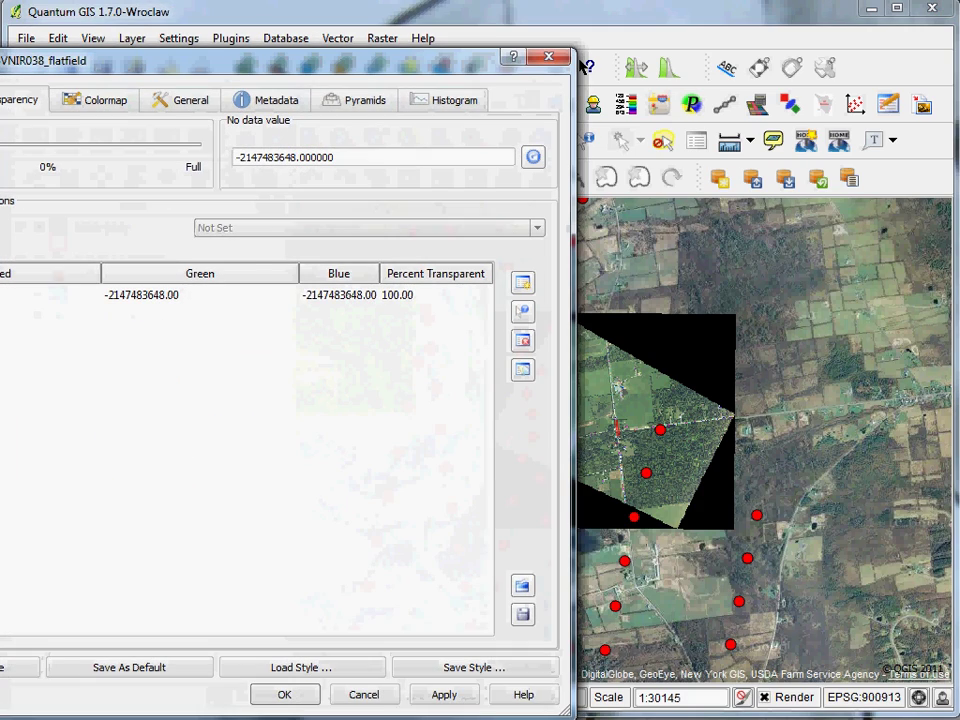
{"action": "left_click", "coordinate": [386, 692]}
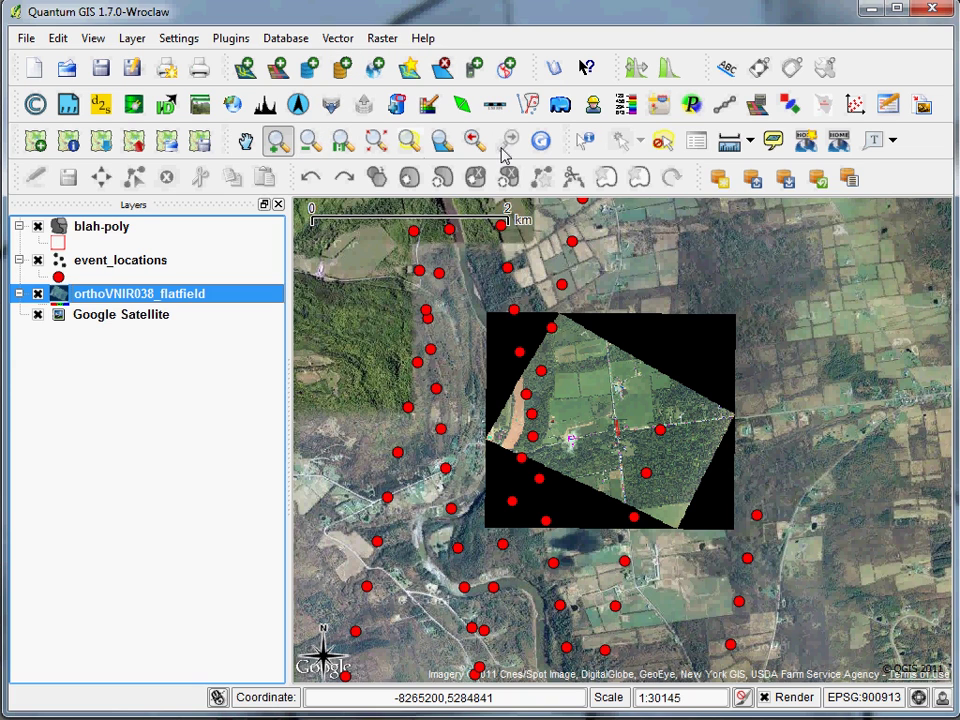
Identify the orthoVNIR038_flatfield pixel values in the black border and inside the image area
{"action": "left_click", "coordinate": [590, 140]}
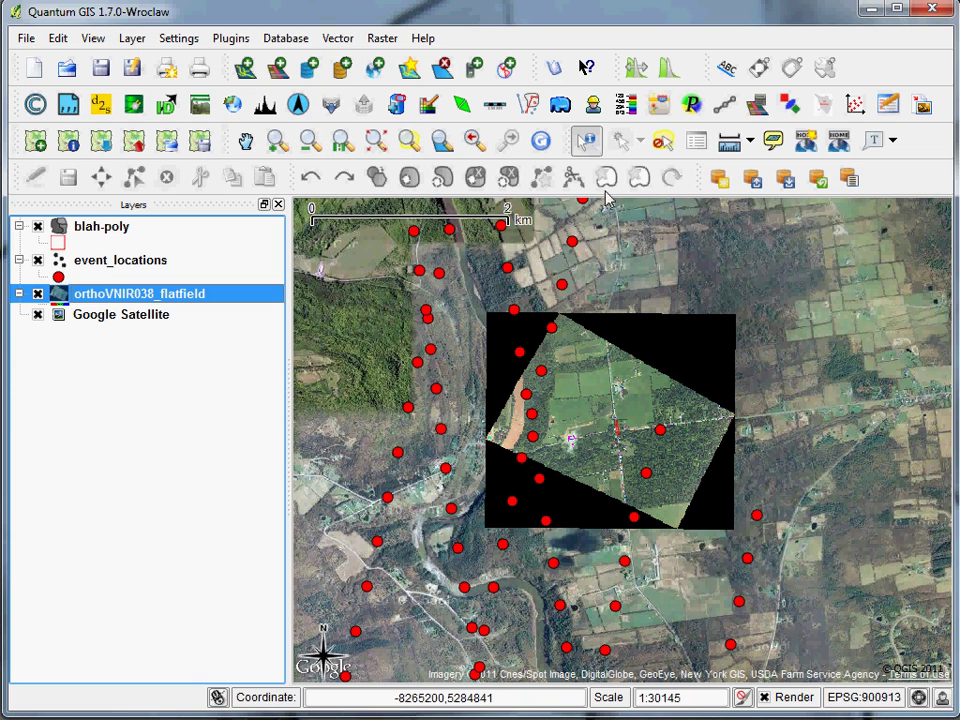
{"action": "left_click", "coordinate": [660, 335]}
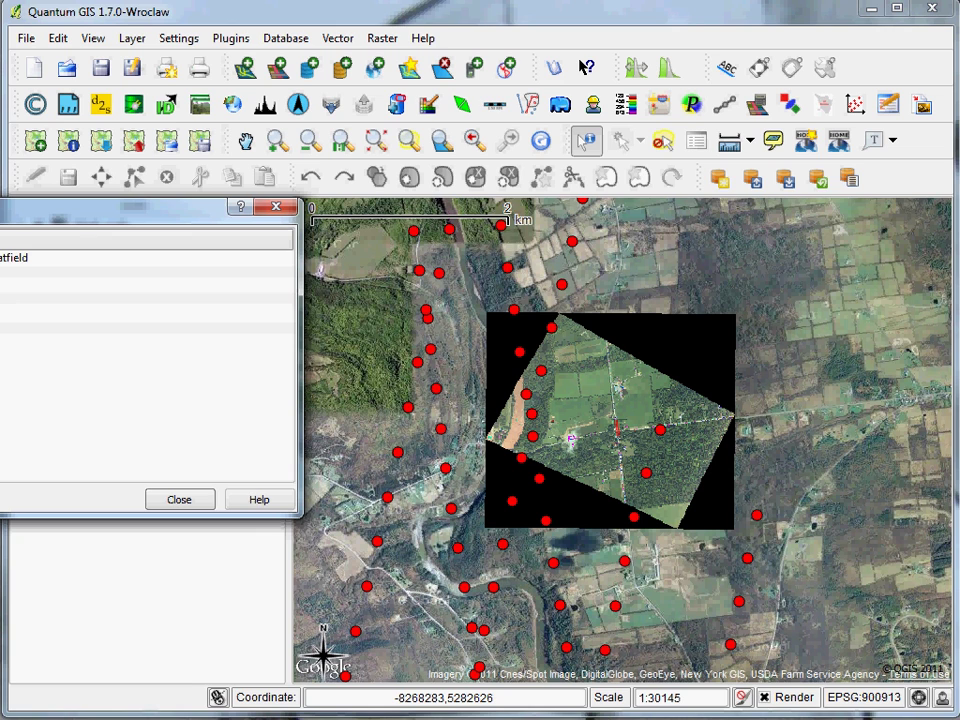
{"action": "left_click", "coordinate": [190, 503]}
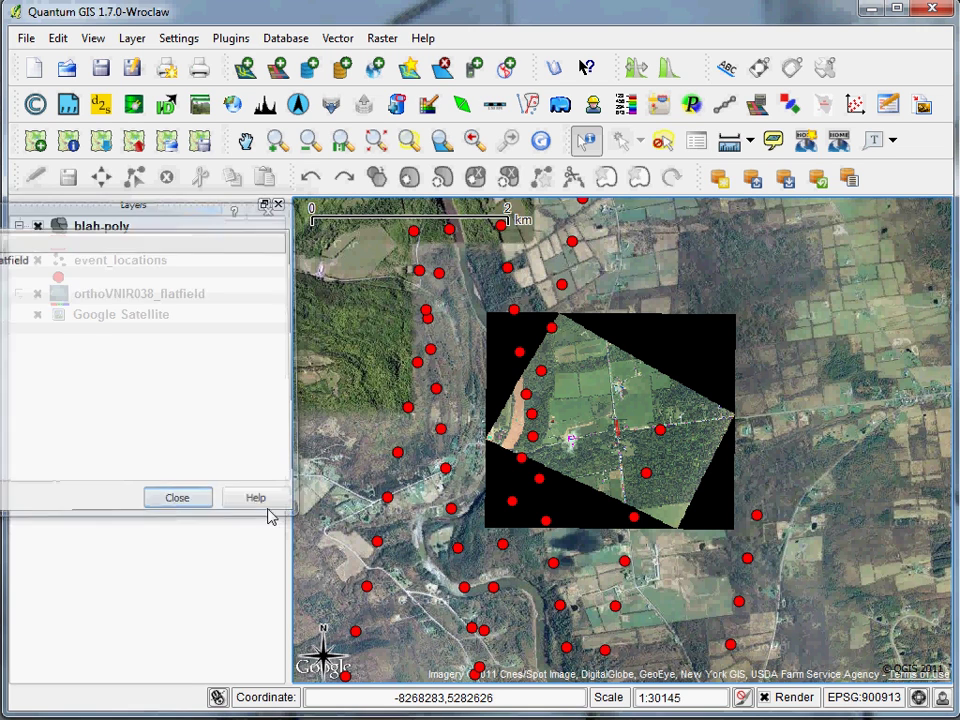
{"action": "left_click", "coordinate": [608, 393]}
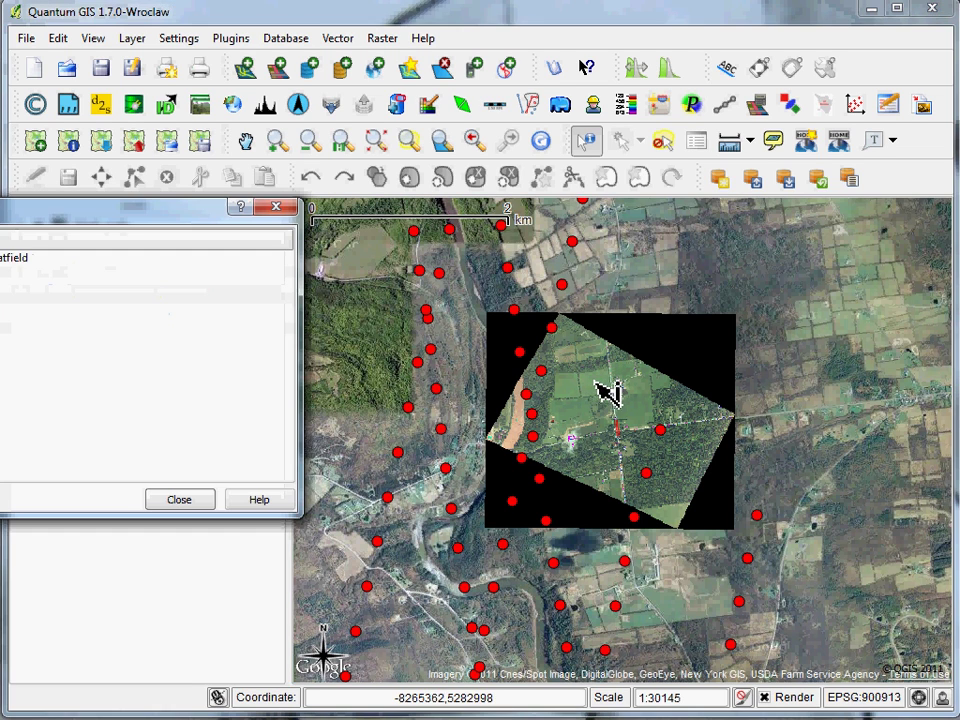
{"action": "left_click", "coordinate": [180, 497]}
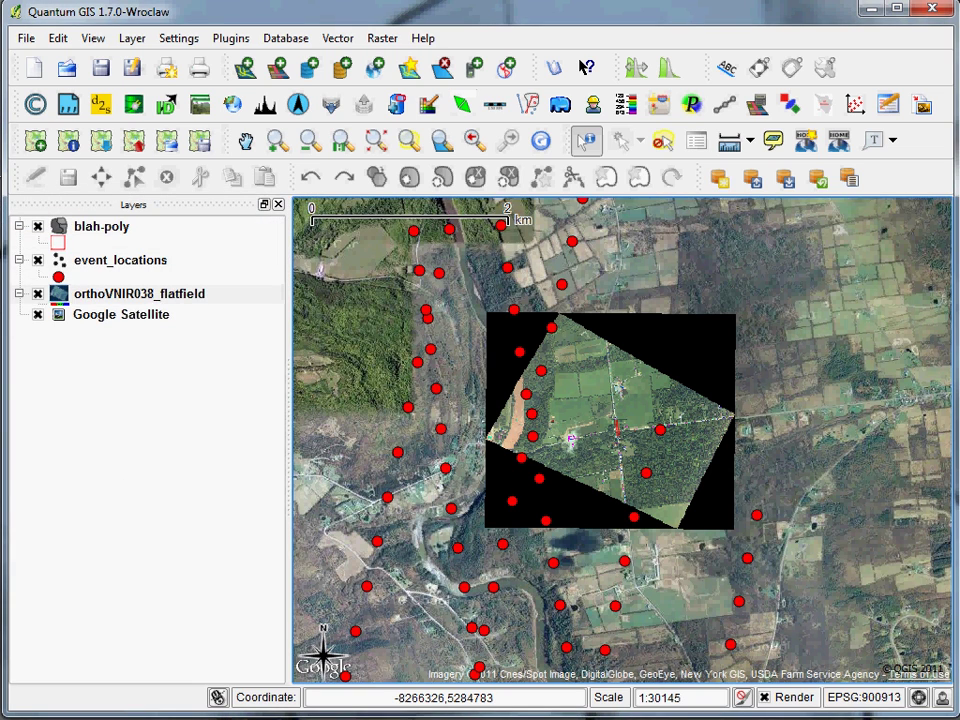
Make the black border of orthoVNIR038_flatfield transparent by adding a pixel entry with red, green and blue 0 at 100 percent transparent
{"action": "right_click", "coordinate": [115, 296]}
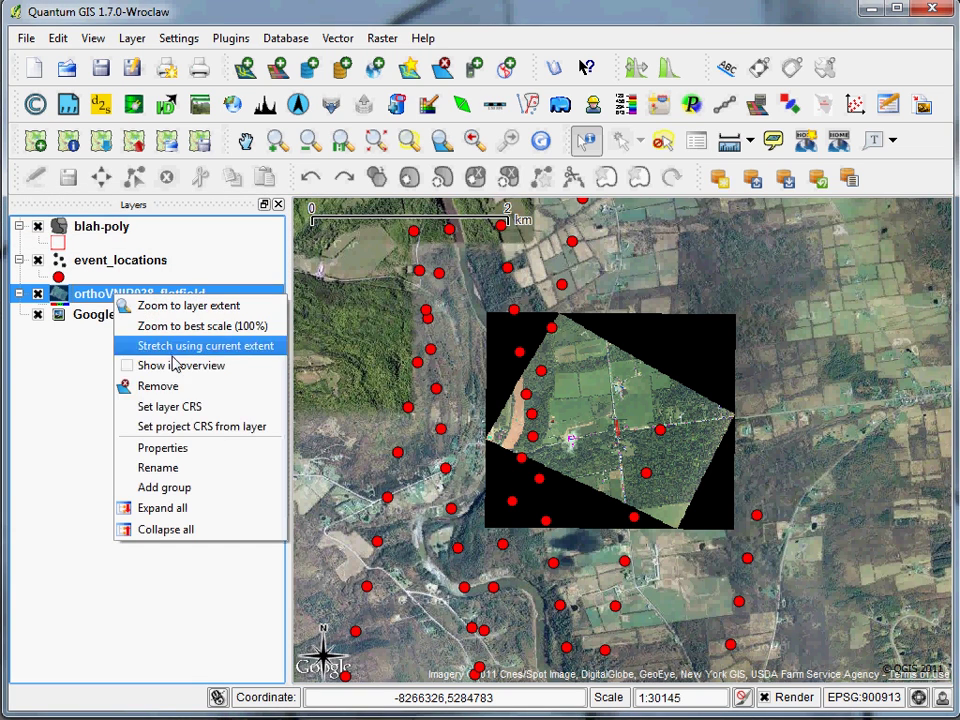
{"action": "left_click", "coordinate": [178, 450]}
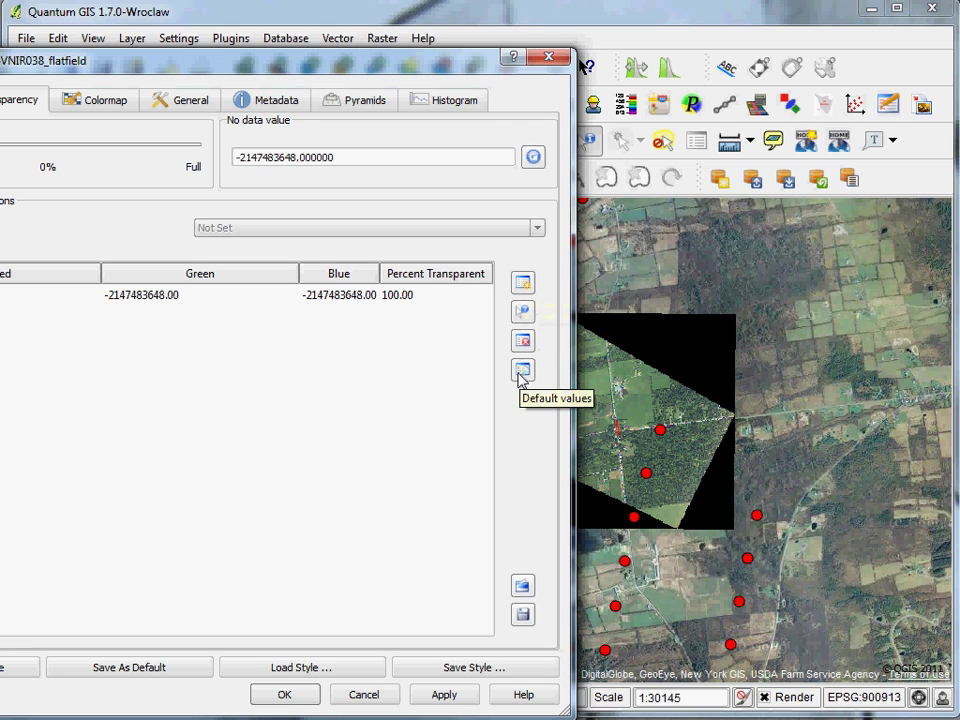
{"action": "left_click", "coordinate": [524, 287]}
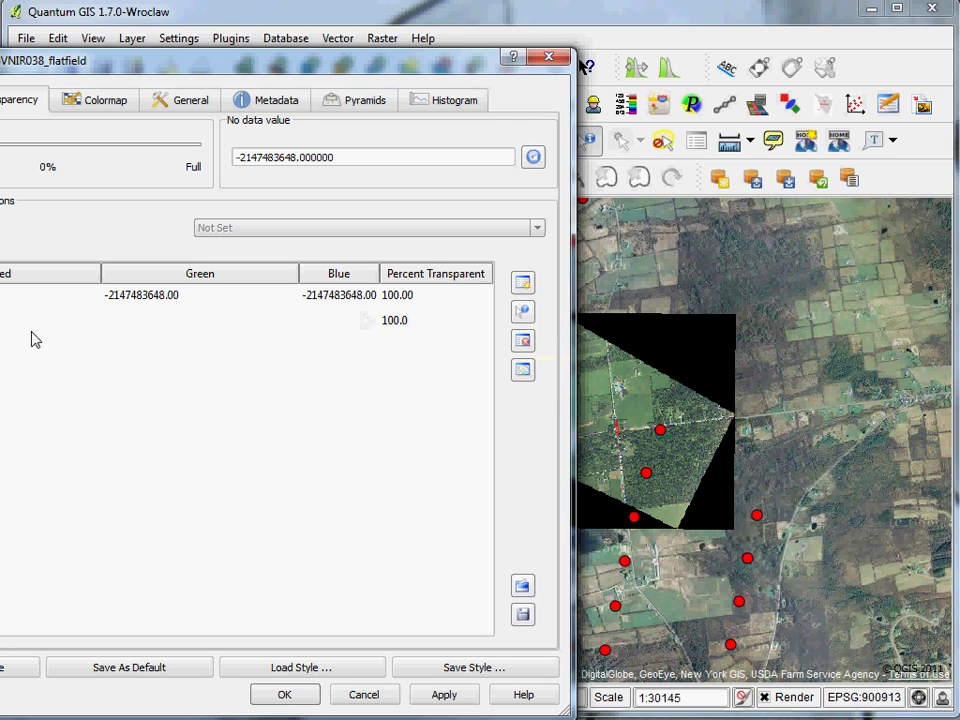
{"action": "left_click", "coordinate": [12, 331]}
{"action": "double_click", "coordinate": [42, 328]}
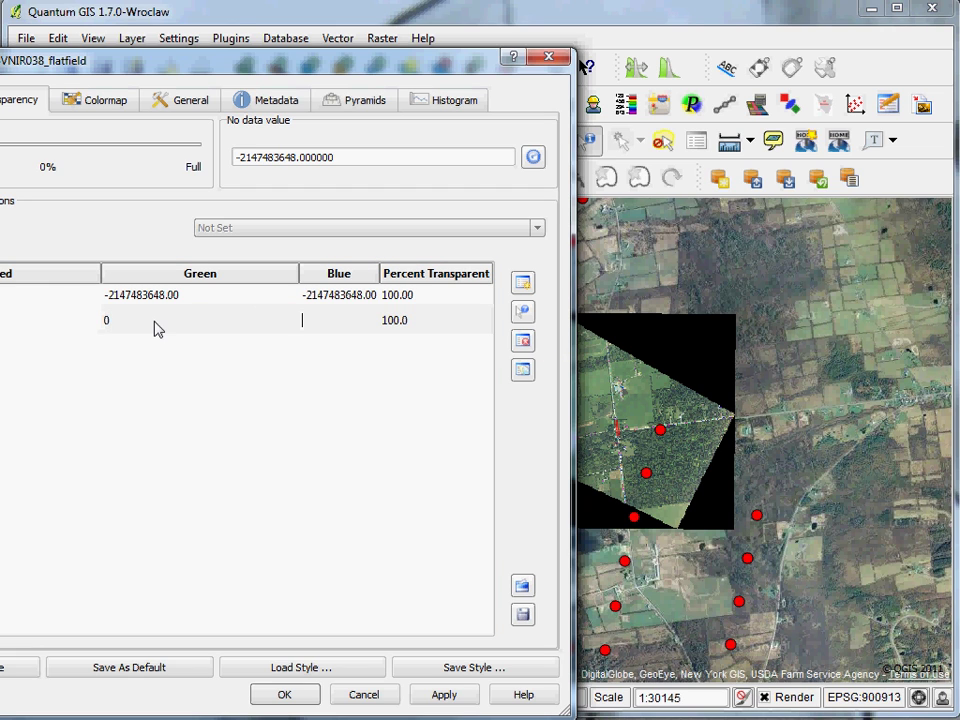
{"action": "type", "text": "0"}
{"action": "key", "text": "Tab"}
{"action": "left_click", "coordinate": [439, 317]}
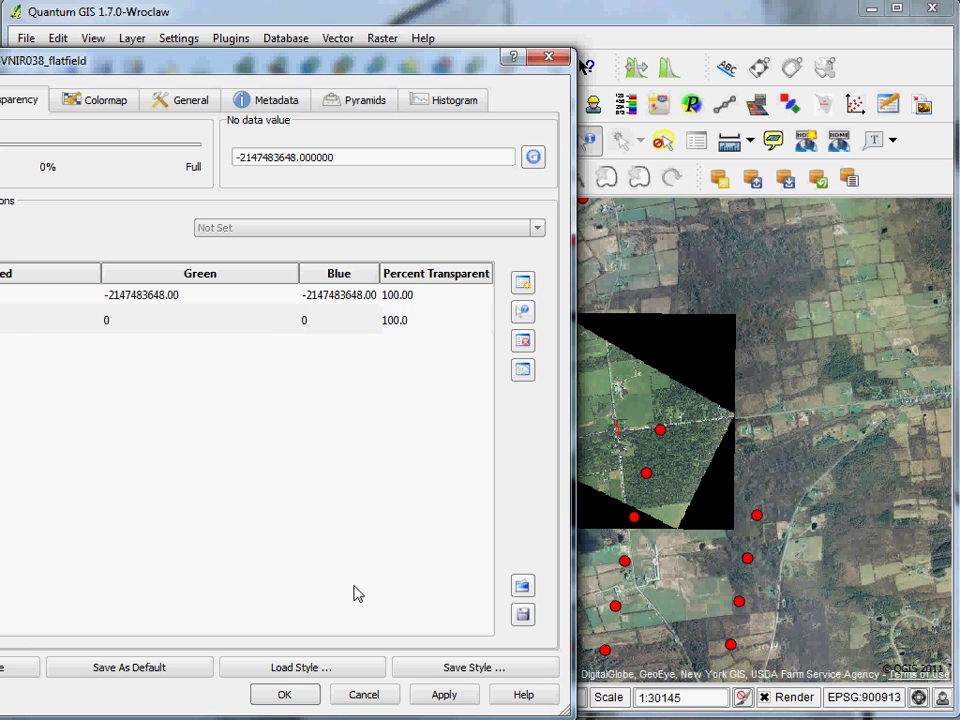
{"action": "left_click", "coordinate": [369, 692]}
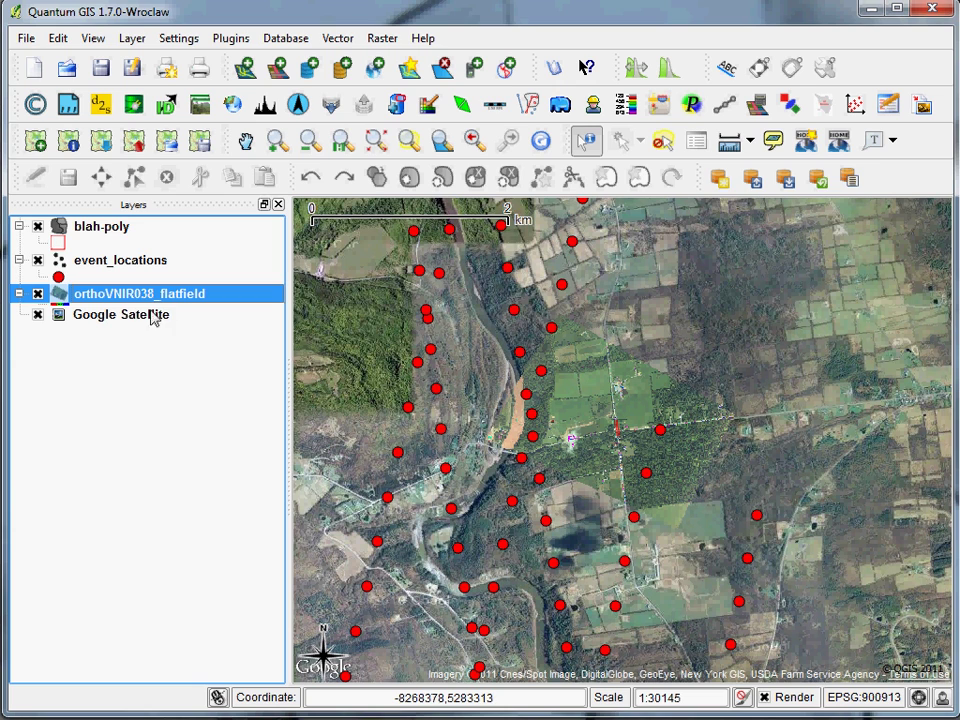
Review the transparent pixel list in the orthoVNIR038_flatfield layer properties
{"action": "right_click", "coordinate": [117, 294]}
{"action": "left_click", "coordinate": [165, 451]}
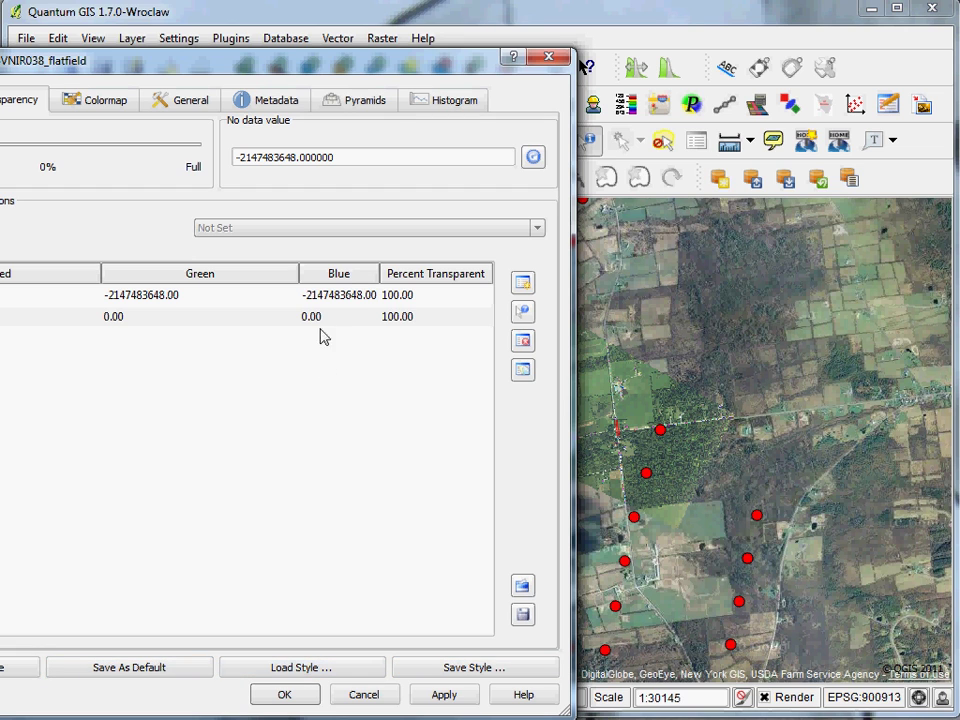
{"action": "left_click_drag", "start_coordinate": [278, 66], "coordinate": [346, 127]}
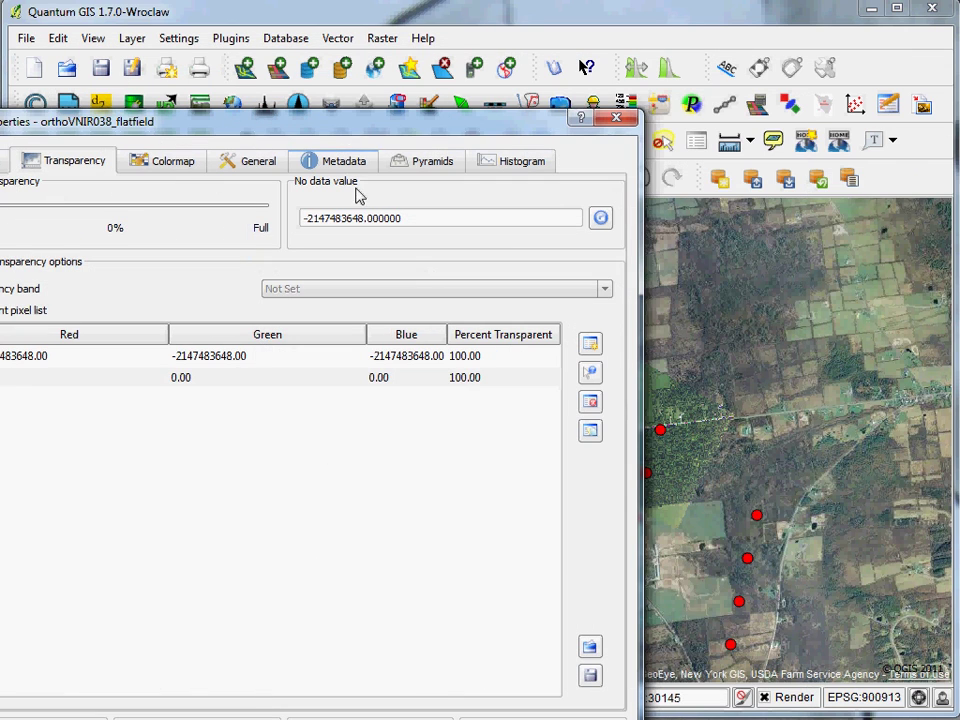
{"action": "left_click_drag", "start_coordinate": [242, 137], "coordinate": [438, 82]}
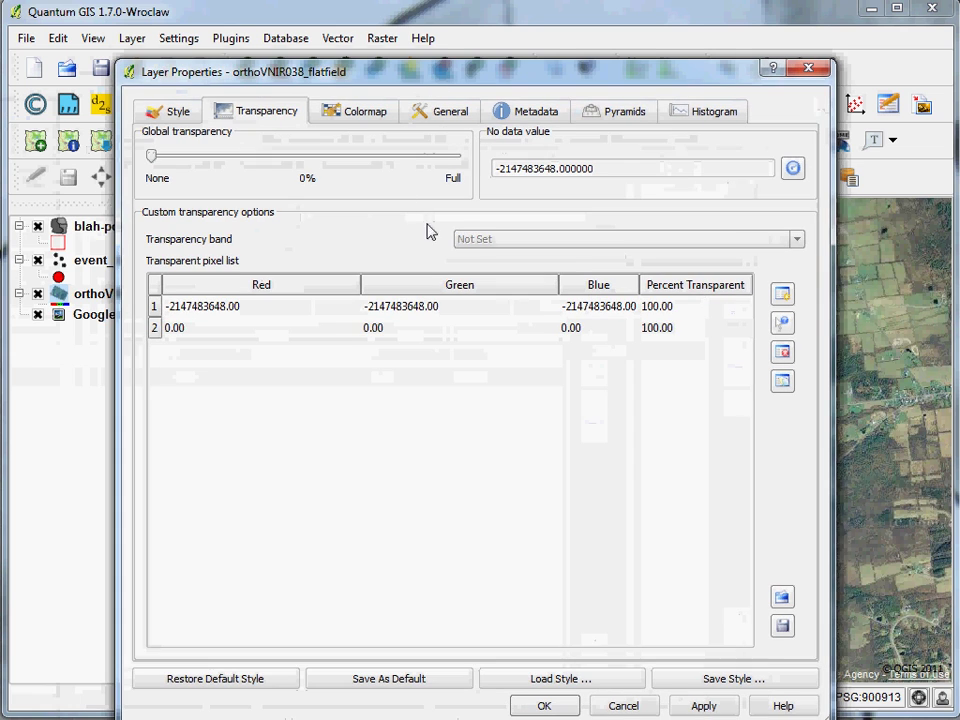
{"action": "left_click", "coordinate": [545, 705]}
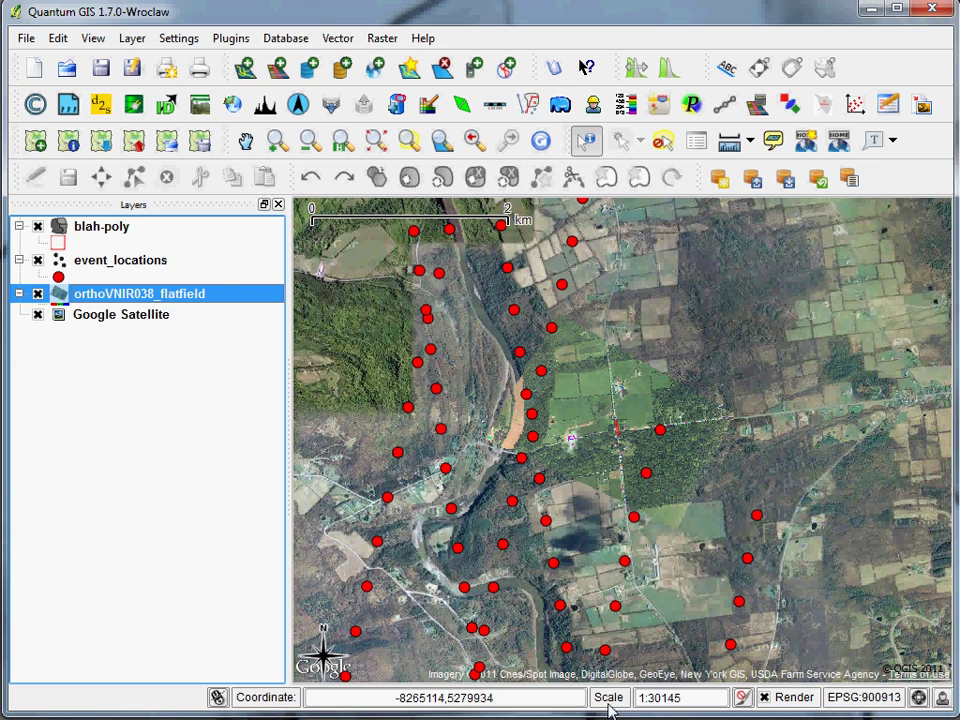
Select the Google Satellite layer and set the map scale to 1:50000
{"action": "left_click", "coordinate": [135, 315]}
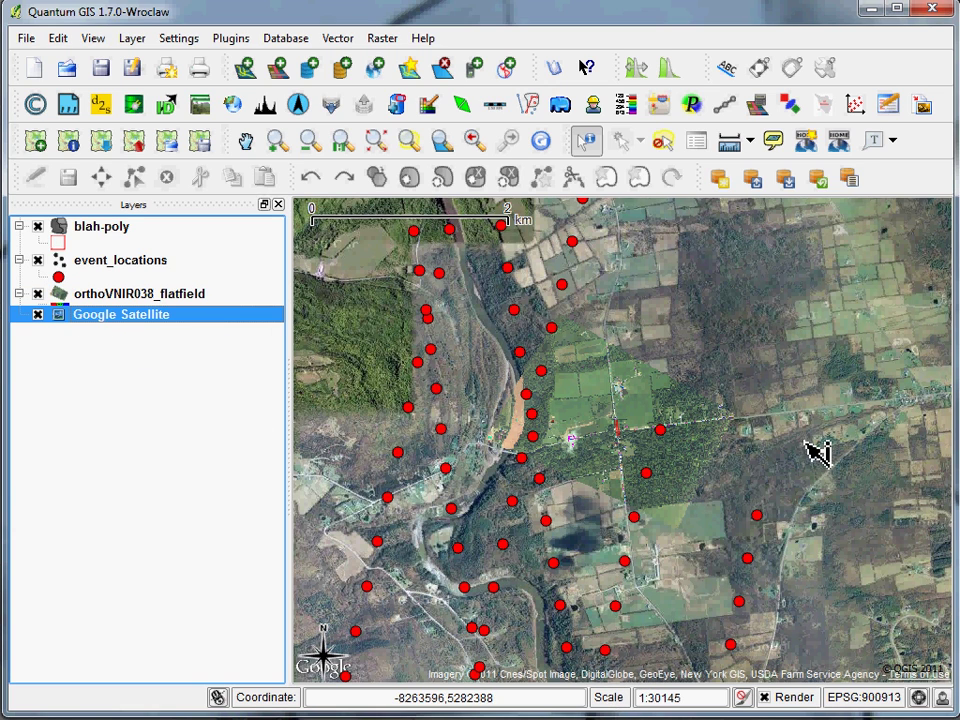
{"action": "double_click", "coordinate": [650, 697]}
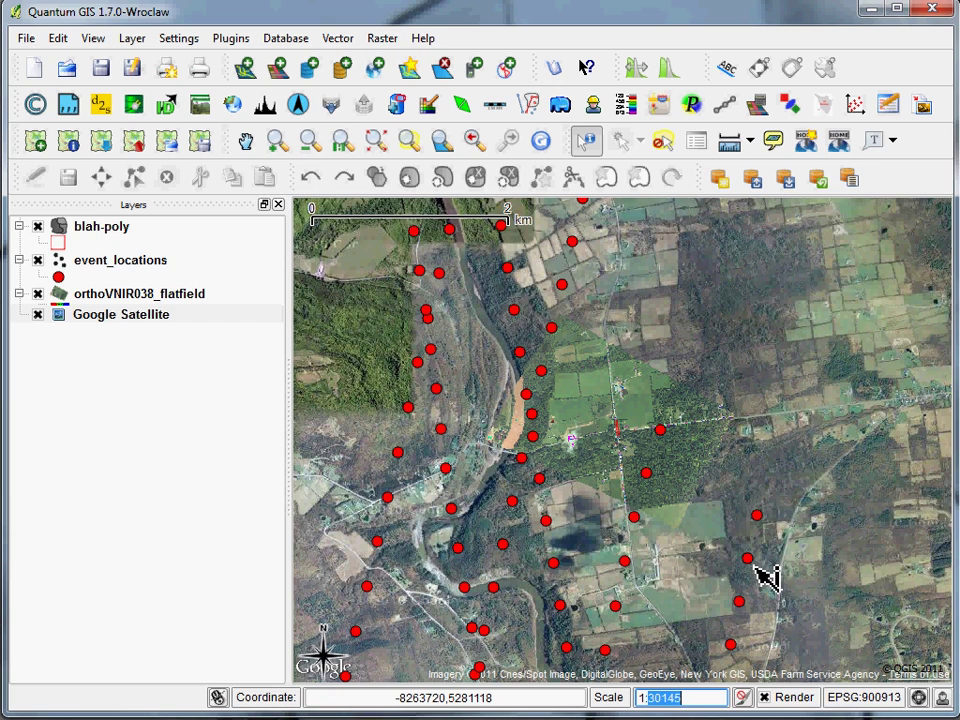
{"action": "type", "text": "5000"}
{"action": "key", "text": "Return"}
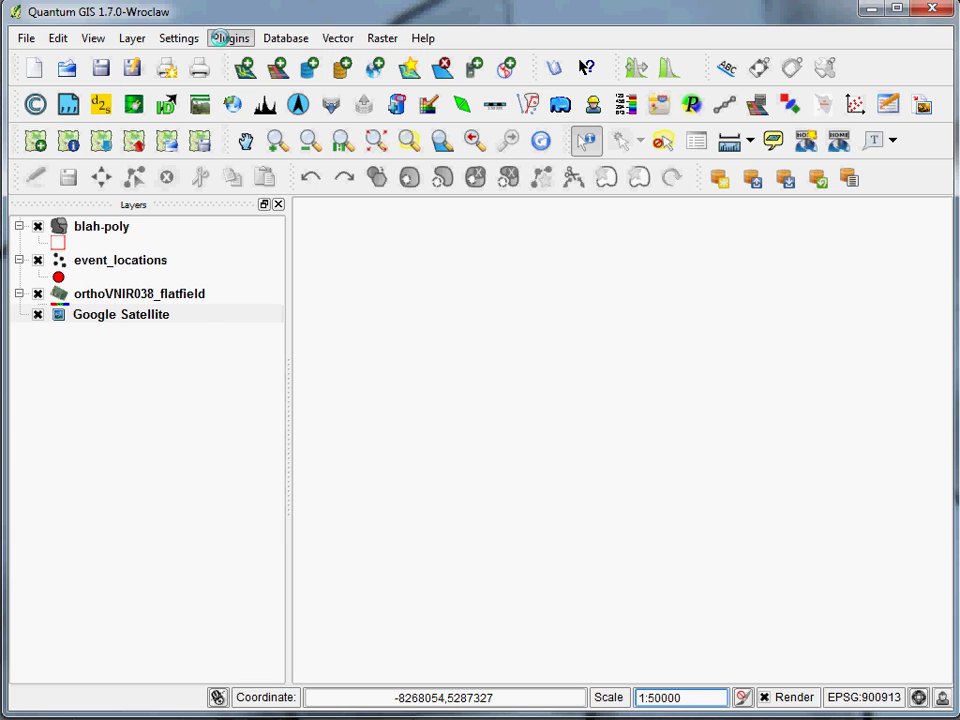
Browse the available plugins, database tools, and vector analysis, research, geoprocessing, geometry and data management tools
{"action": "left_click", "coordinate": [225, 38]}
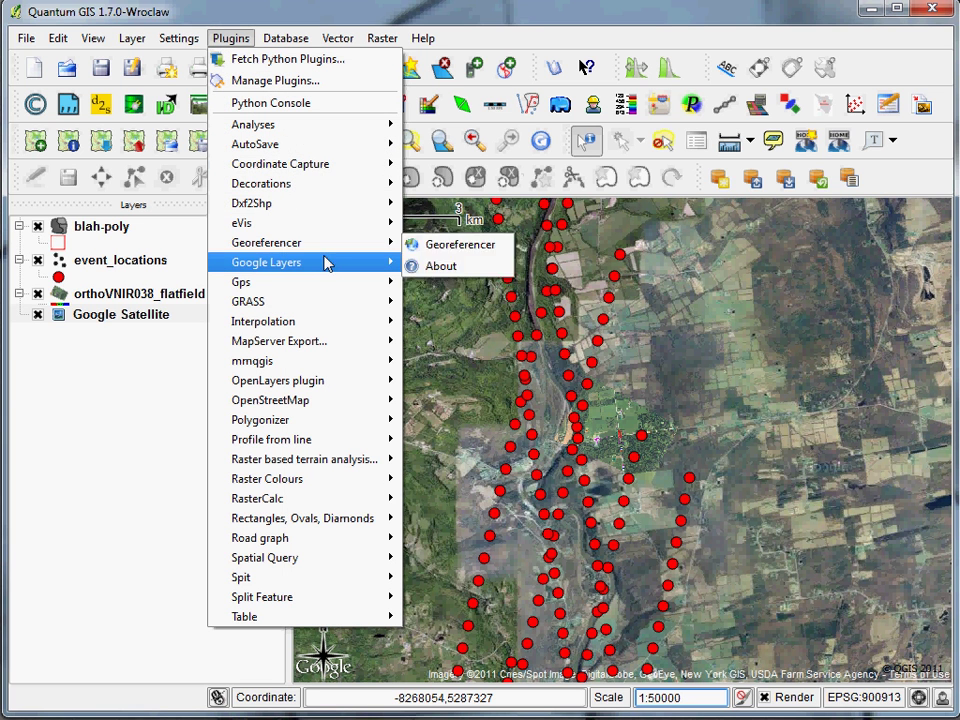
{"action": "mouse_move", "coordinate": [320, 212]}
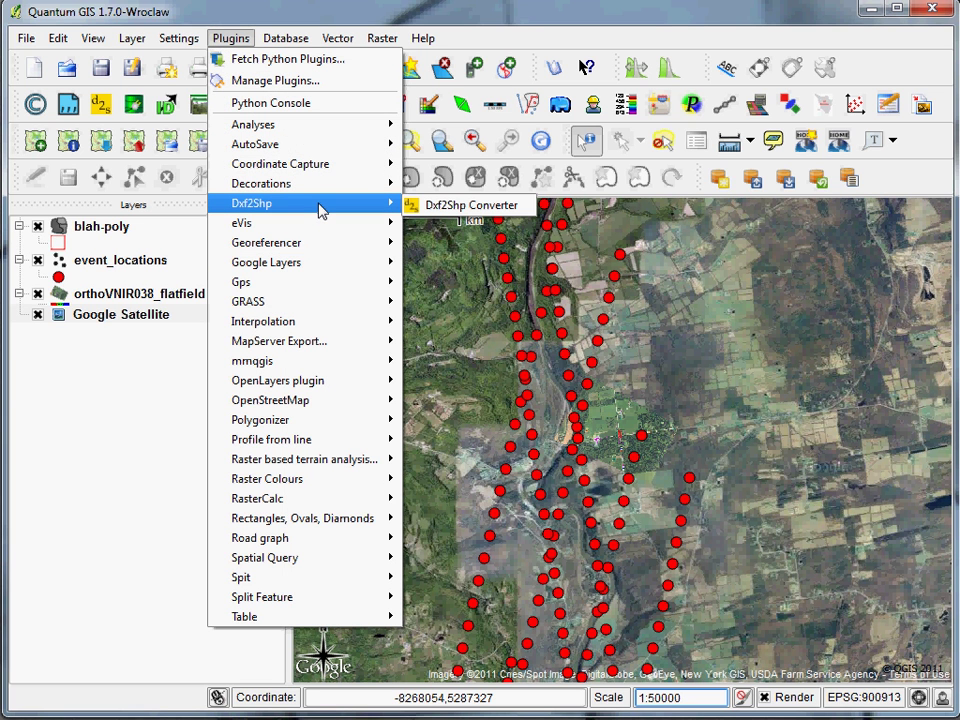
{"action": "mouse_move", "coordinate": [325, 303]}
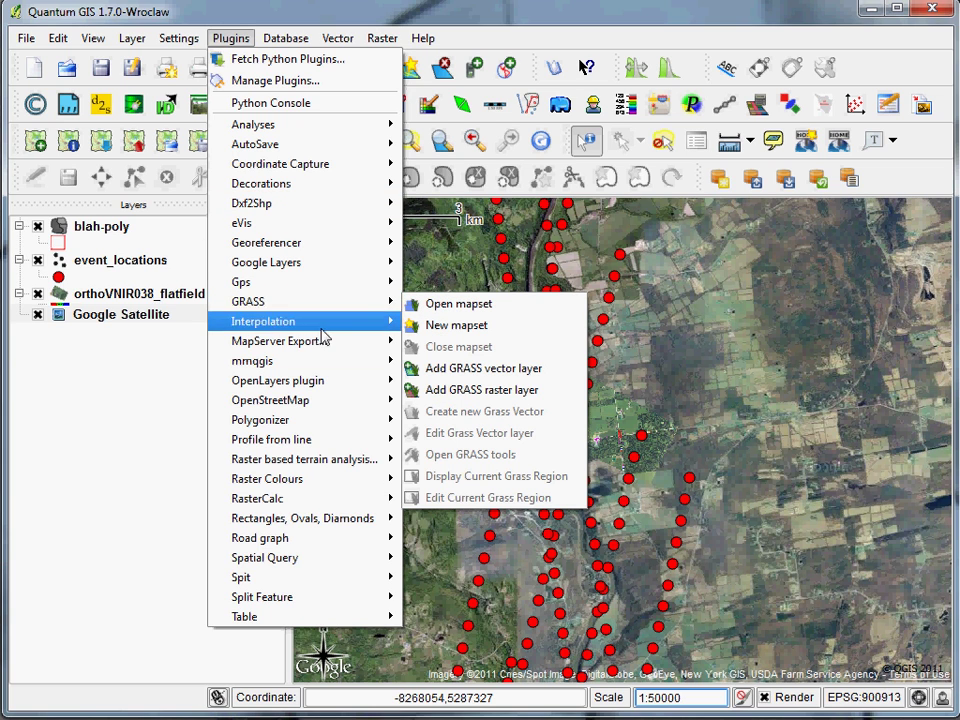
{"action": "mouse_move", "coordinate": [287, 45]}
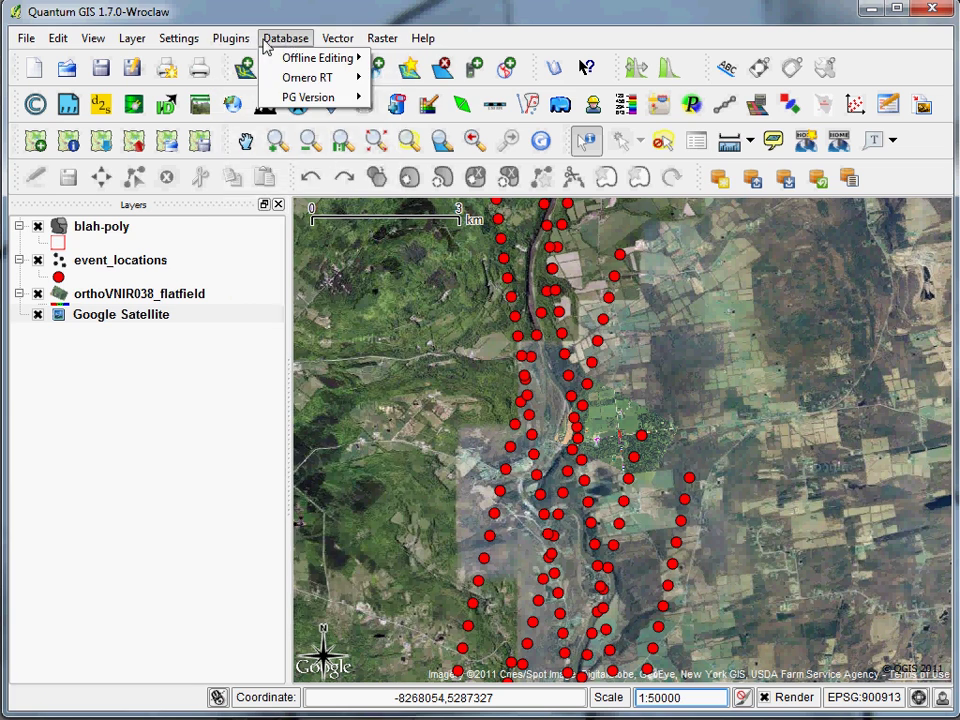
{"action": "mouse_move", "coordinate": [337, 38]}
{"action": "mouse_move", "coordinate": [343, 60]}
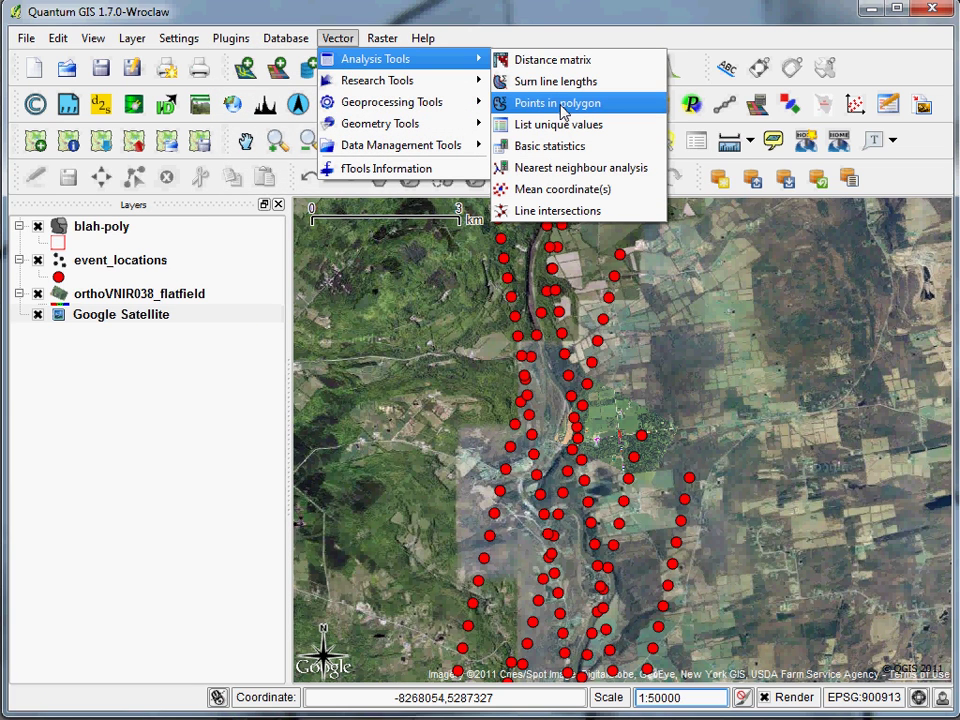
{"action": "mouse_move", "coordinate": [450, 80]}
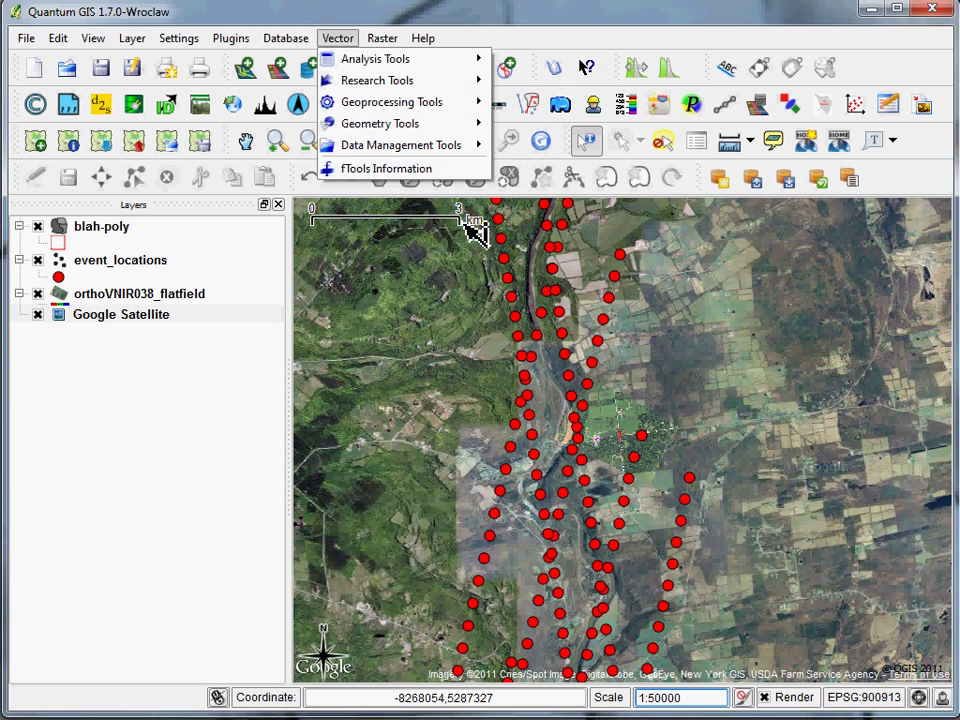
{"action": "mouse_move", "coordinate": [436, 117]}
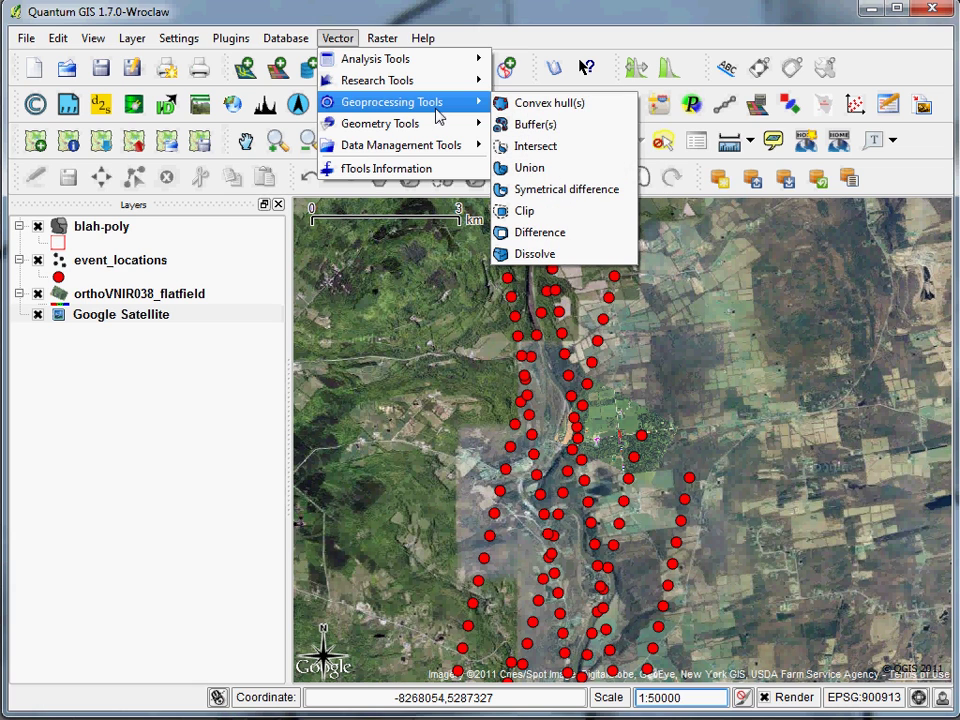
{"action": "mouse_move", "coordinate": [400, 122]}
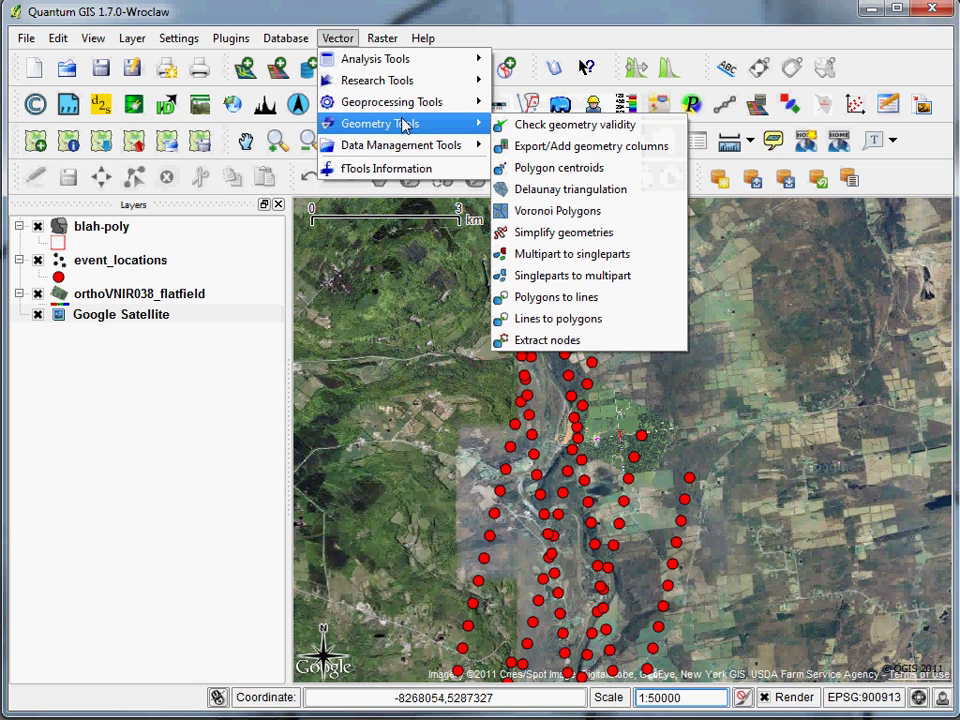
{"action": "mouse_move", "coordinate": [405, 147]}
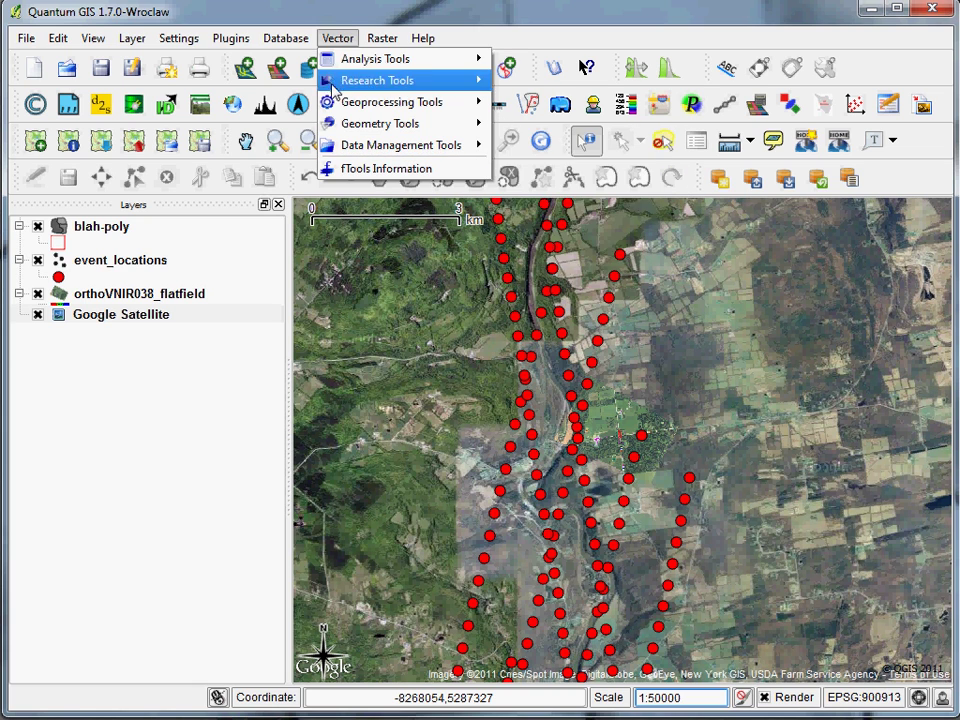
{"action": "left_click", "coordinate": [337, 37]}
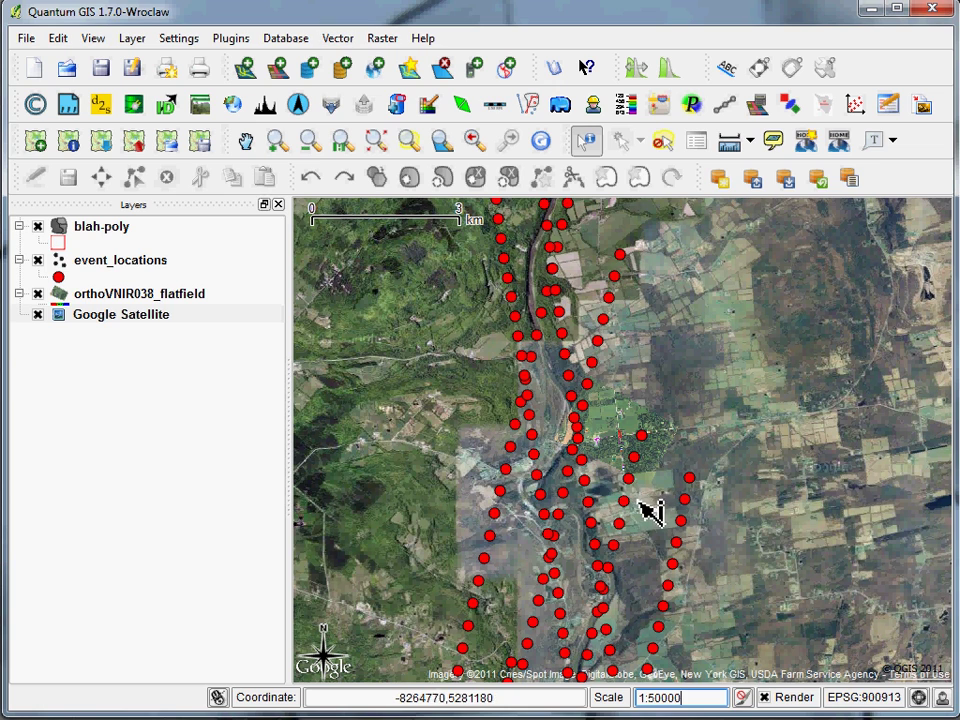